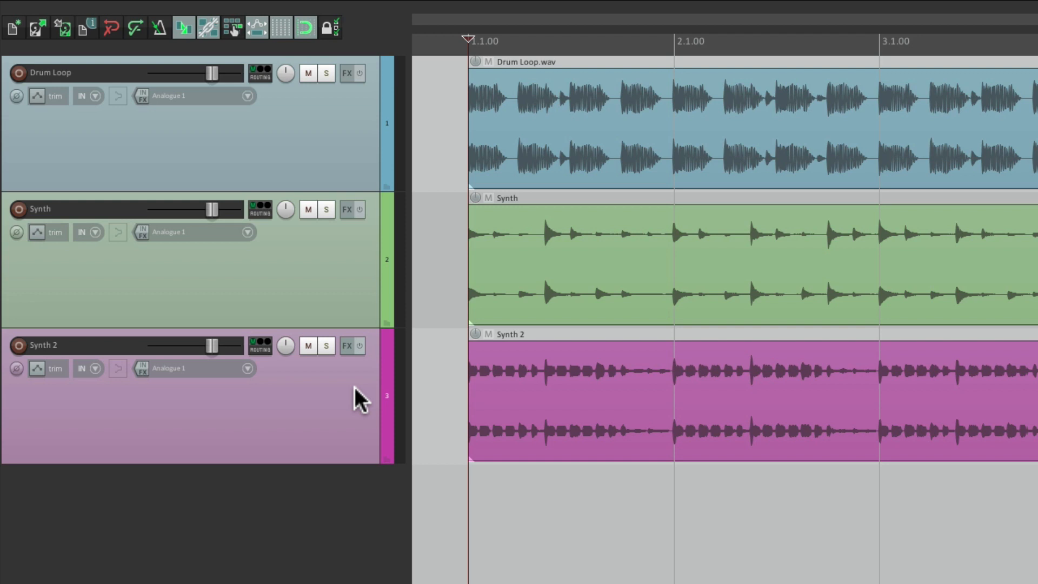
# Play the three-track project from the start and stop playback
pyautogui.press('space')
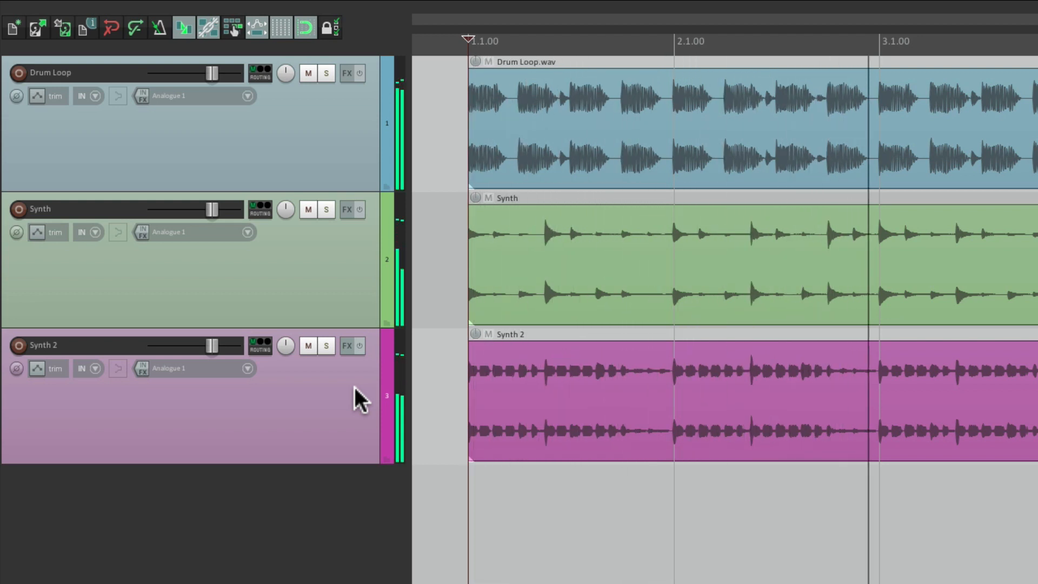
pyautogui.press('space')
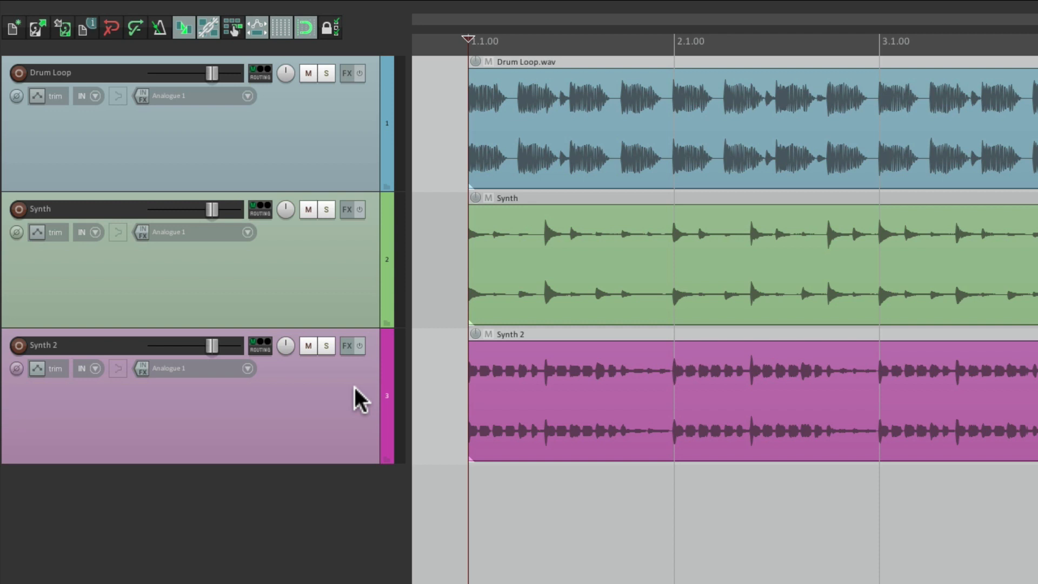
# Solo the Drum Loop track and add the JS: Non-Linear Processor effect to it
pyautogui.click(323, 74)
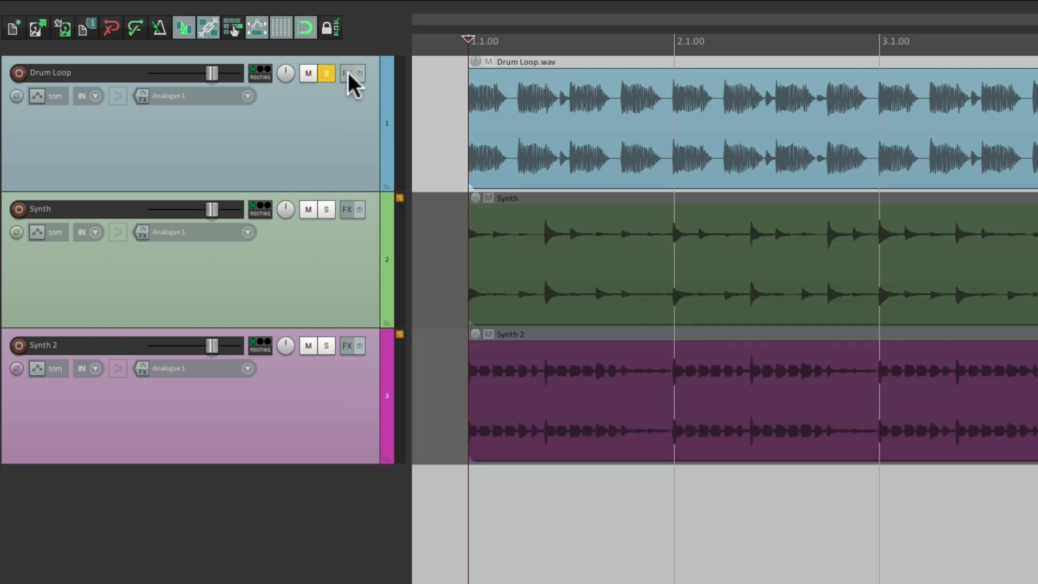
pyautogui.click(348, 73)
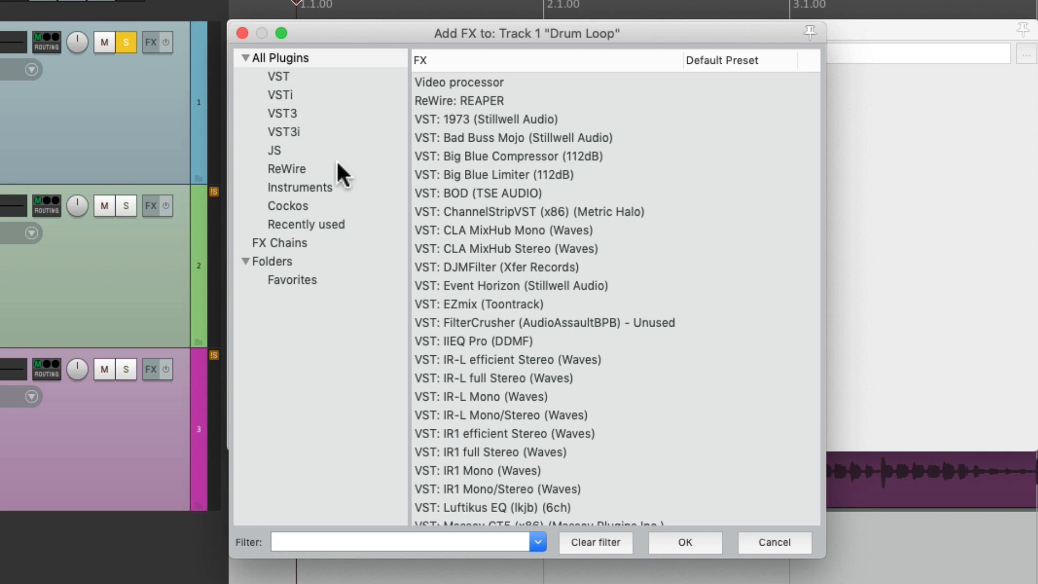
pyautogui.write('non')
pyautogui.click(562, 81)
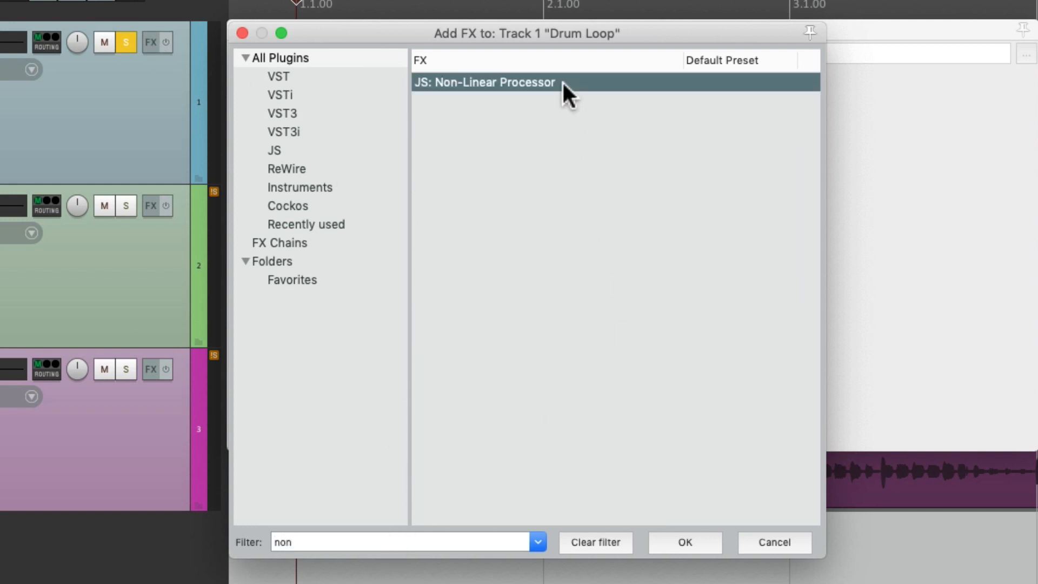
pyautogui.doubleClick(562, 82)
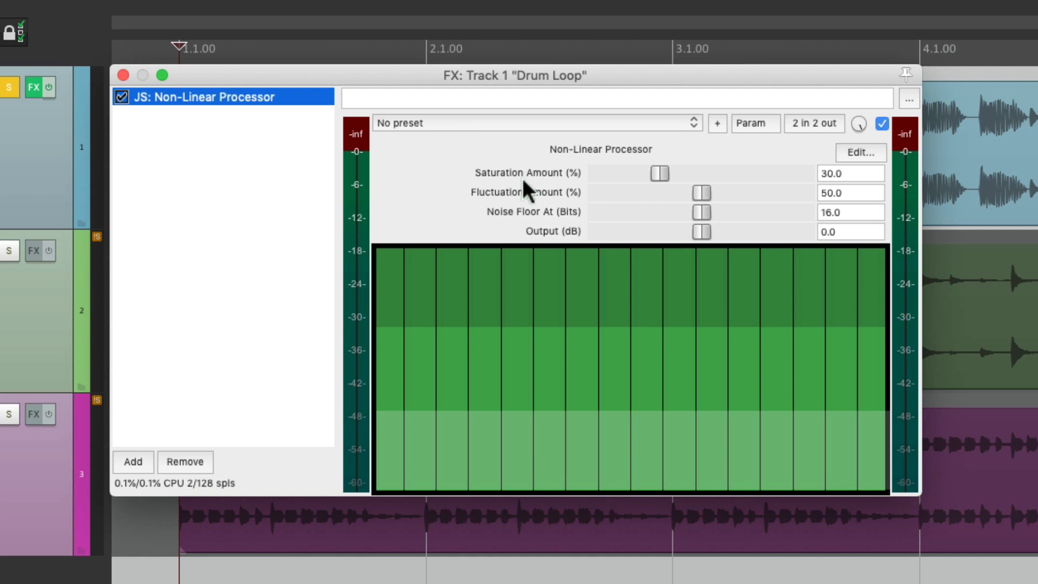
# Set the Non-Linear Processor's Saturation Amount to 30.94% while the soloed Drum Loop plays
pyautogui.press('space')
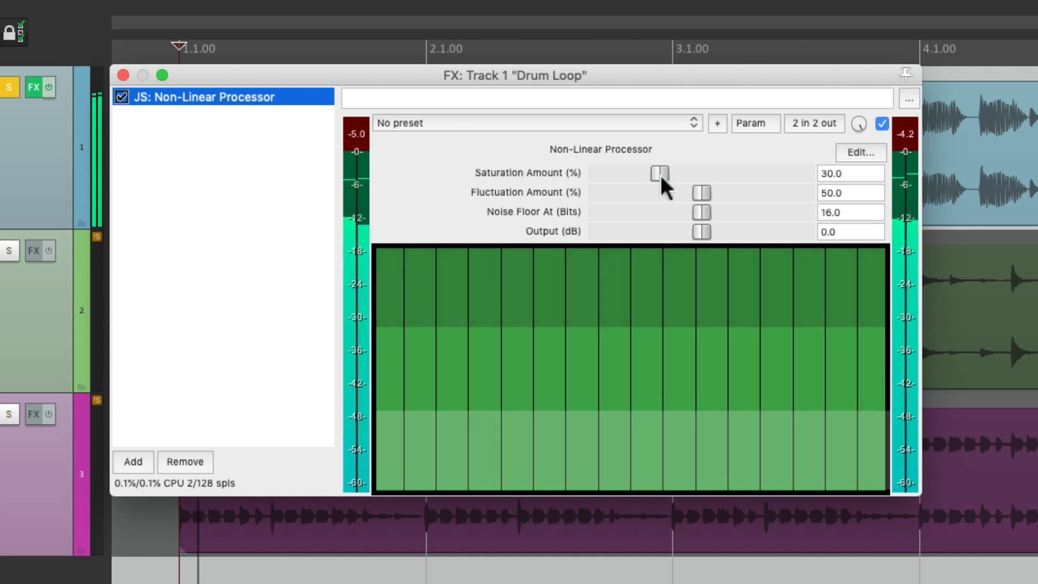
pyautogui.moveTo(659, 173)
pyautogui.mouseDown()
pyautogui.moveTo(605, 176)
pyautogui.moveTo(754, 171)
pyautogui.moveTo(661, 171)
pyautogui.mouseUp()
pyautogui.press('space')
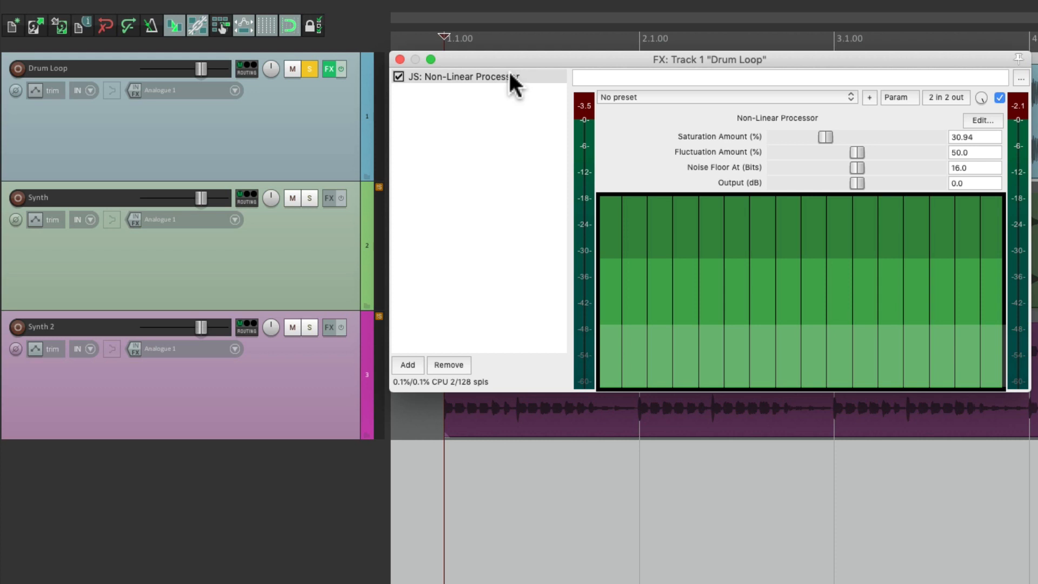
# Copy the Drum Loop's Non-Linear Processor to the Synth and Synth 2 tracks, and unsolo Drum Loop to play all tracks
pyautogui.moveTo(509, 70); pyautogui.dragTo(328, 246)
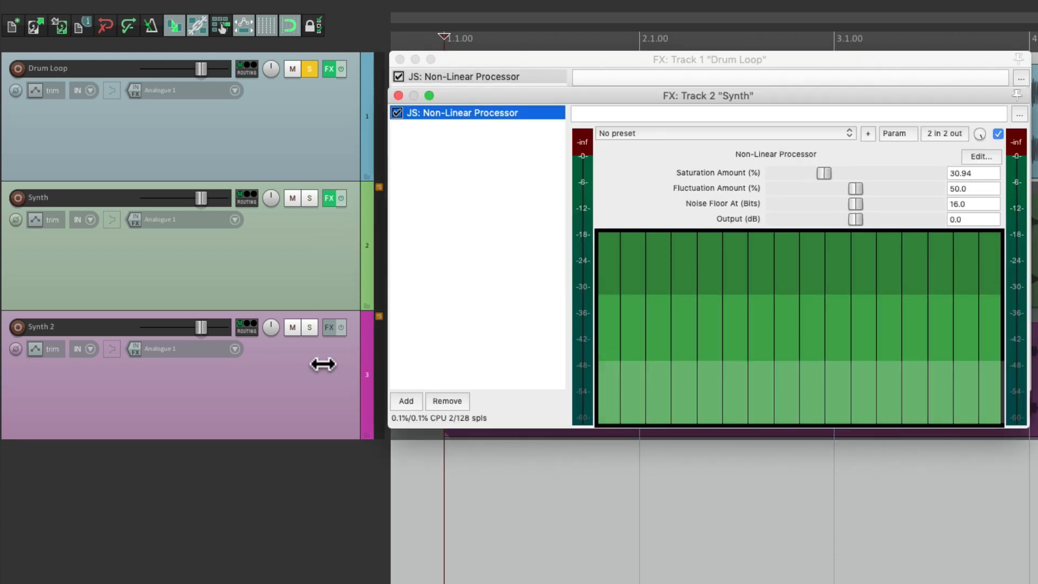
pyautogui.moveTo(323, 363); pyautogui.dragTo(323, 360)
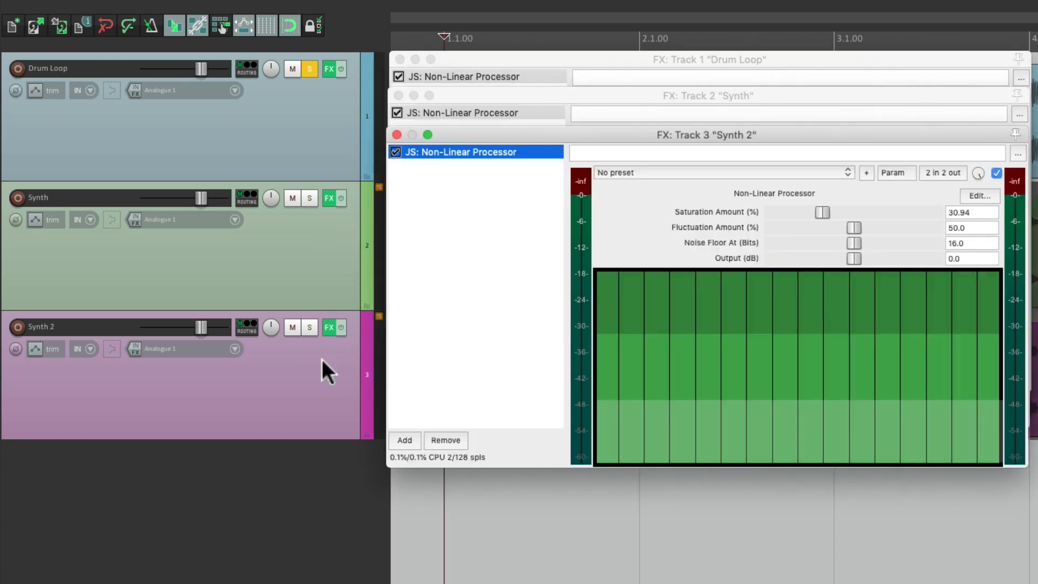
pyautogui.click(309, 69)
pyautogui.press('space')
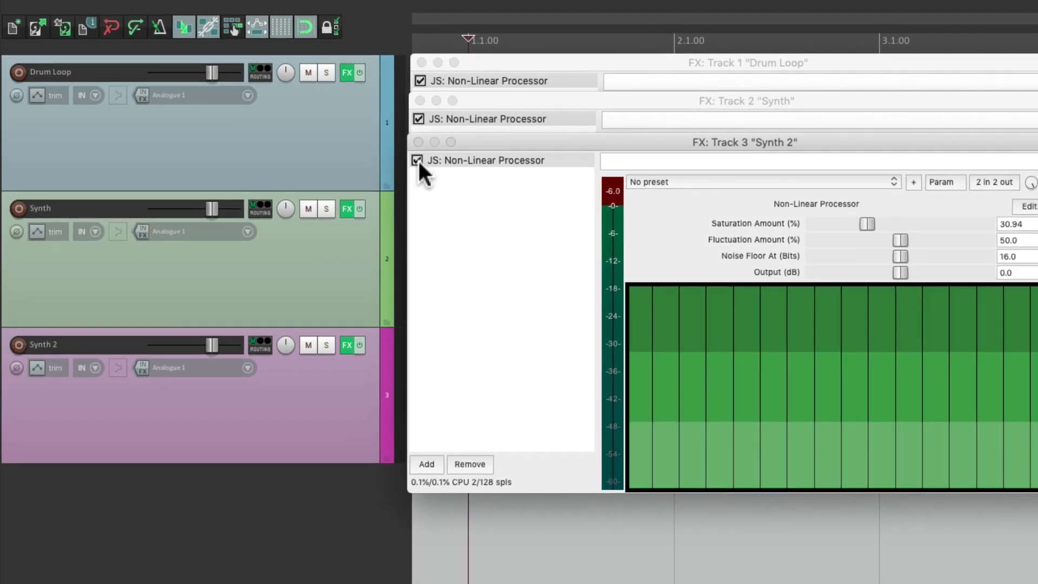
# Bypass the Non-Linear Processor individually on the Synth 2, Synth and Drum Loop tracks
pyautogui.click(401, 150)
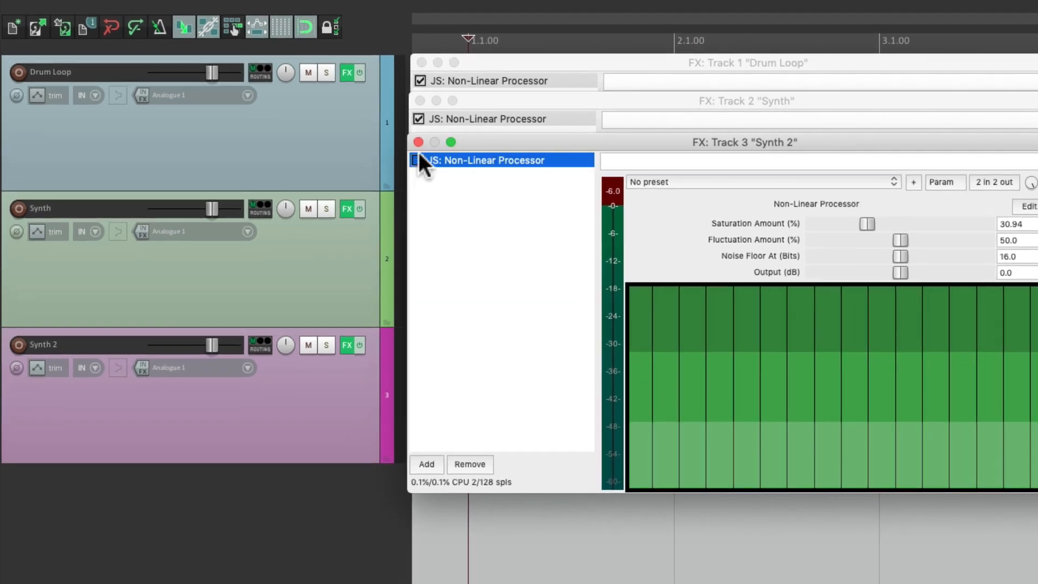
pyautogui.click(416, 160)
pyautogui.click(419, 119)
pyautogui.click(419, 118)
pyautogui.click(420, 81)
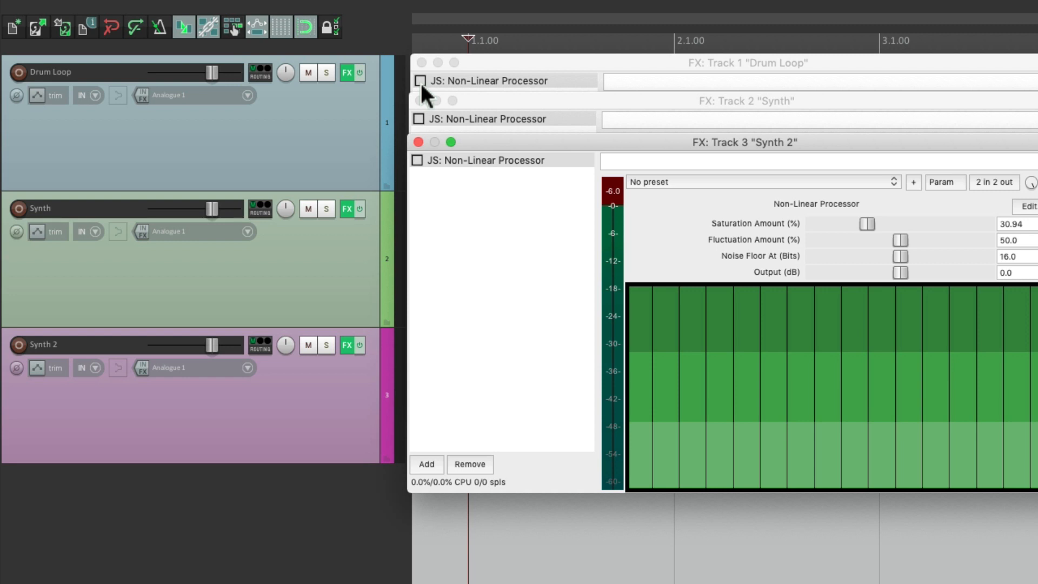
# Re-enable the Non-Linear Processor individually on the Synth 2, Synth and Drum Loop tracks
pyautogui.click(417, 160)
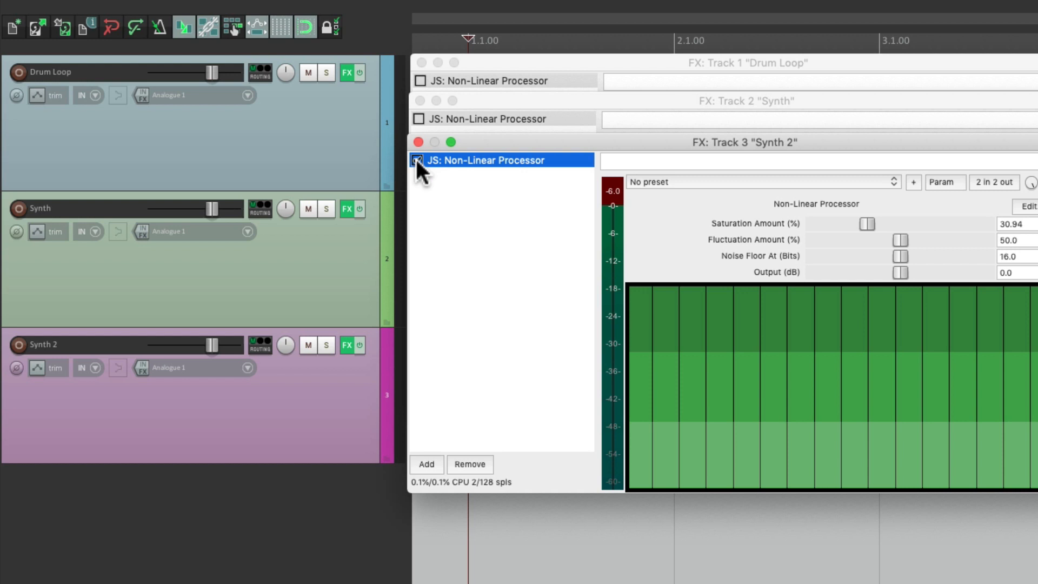
pyautogui.click(418, 119)
pyautogui.click(420, 81)
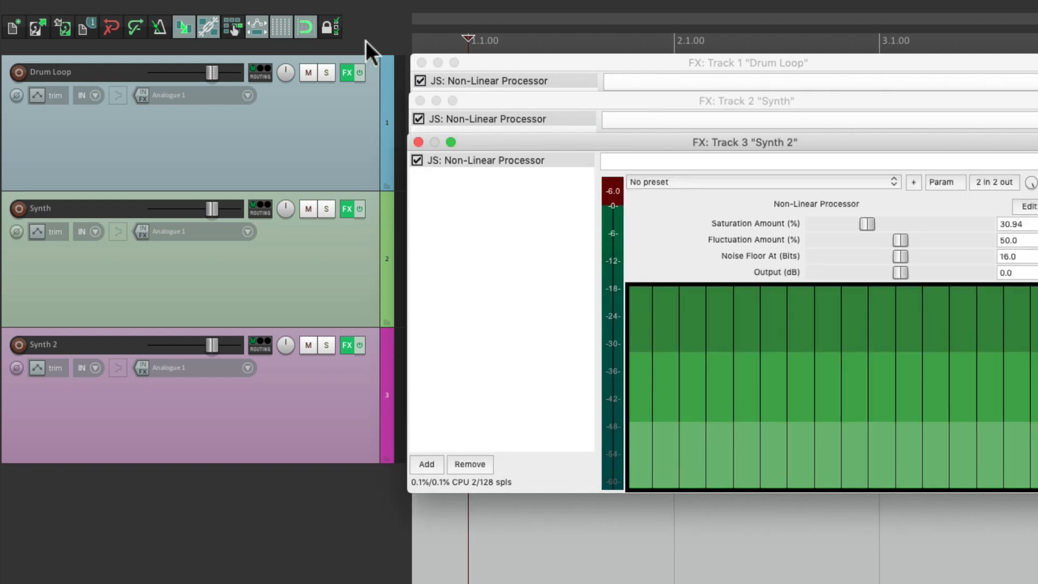
# Open the Project Bay and display the list of FX used in the project
pyautogui.moveTo(231, 8)
pyautogui.click(183, 9)
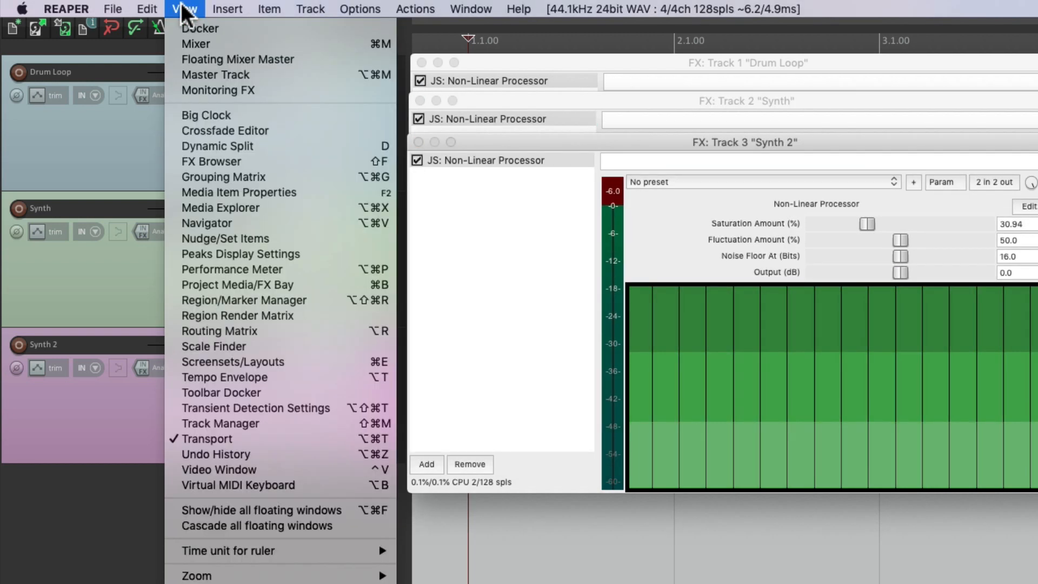
pyautogui.click(174, 286)
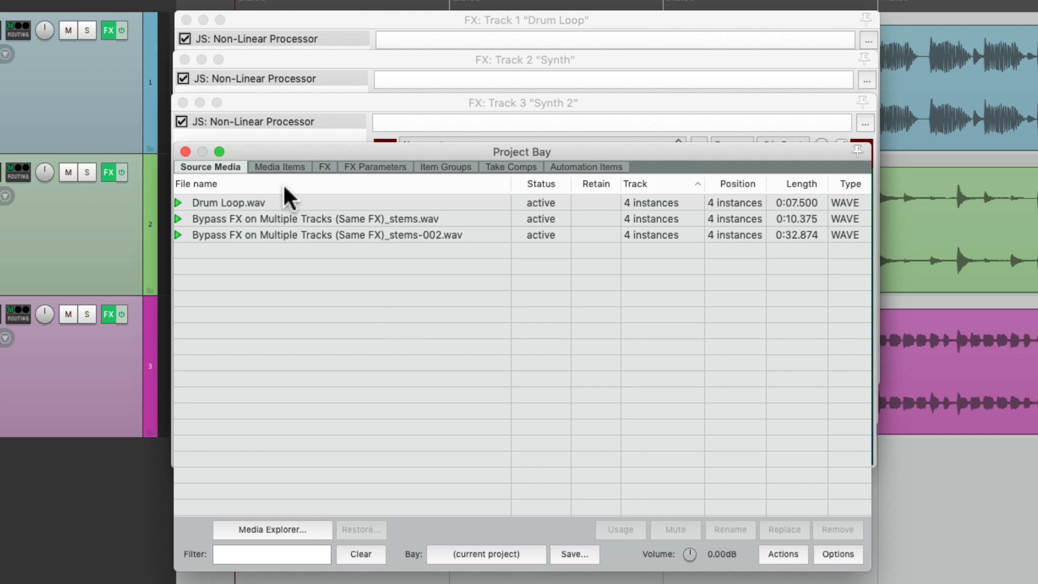
pyautogui.click(287, 166)
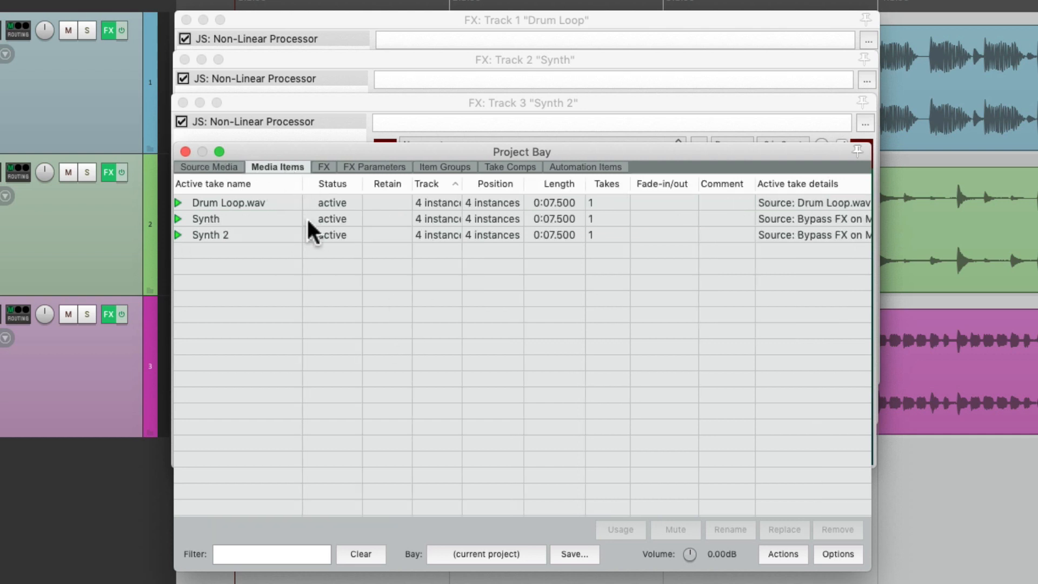
pyautogui.click(323, 167)
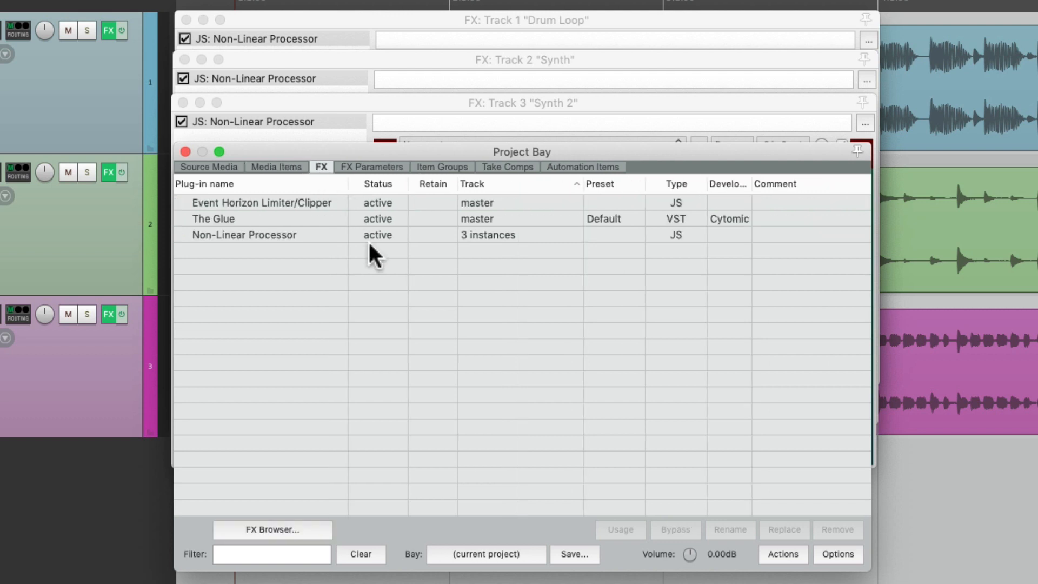
# Bypass every instance of the Non-Linear Processor at once from the Project Bay's FX list
pyautogui.click(327, 234)
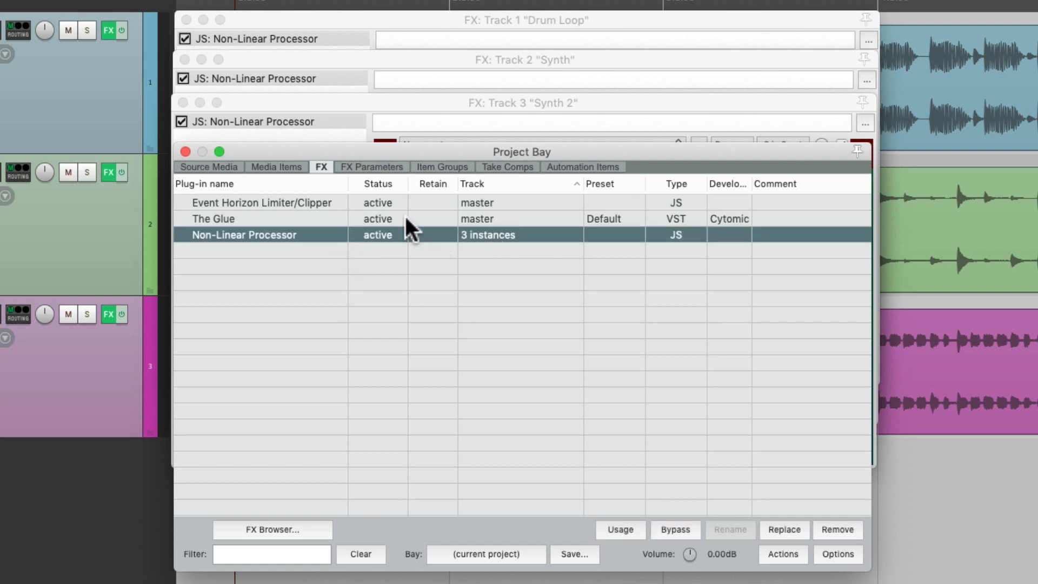
pyautogui.rightClick(382, 236)
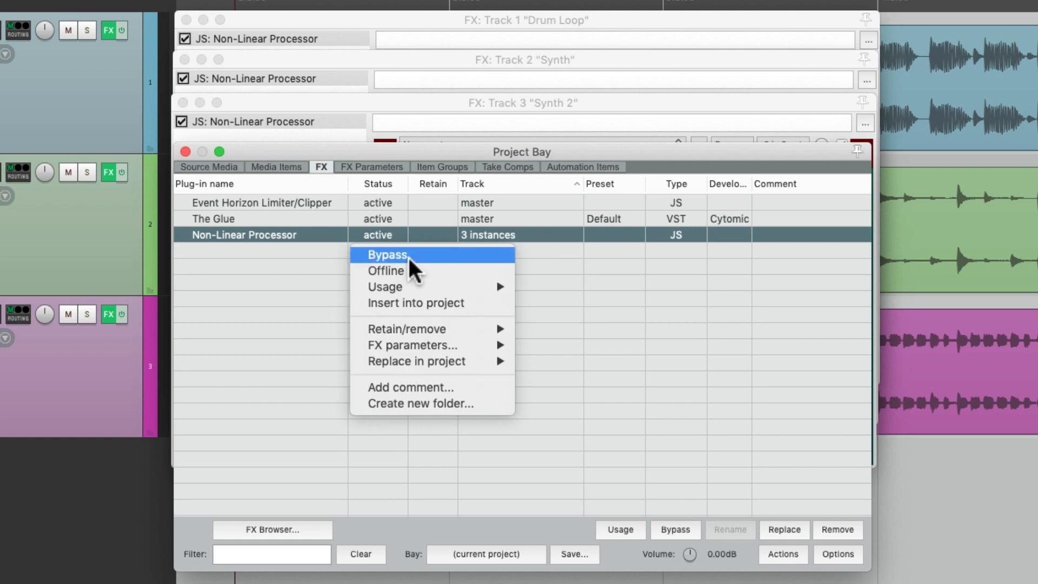
pyautogui.moveTo(424, 291)
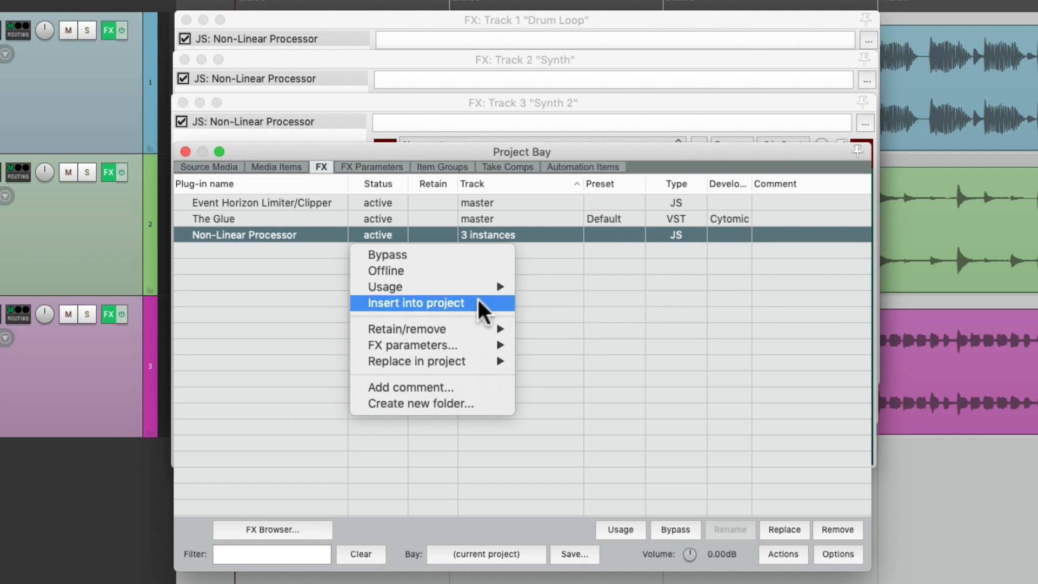
pyautogui.moveTo(458, 331)
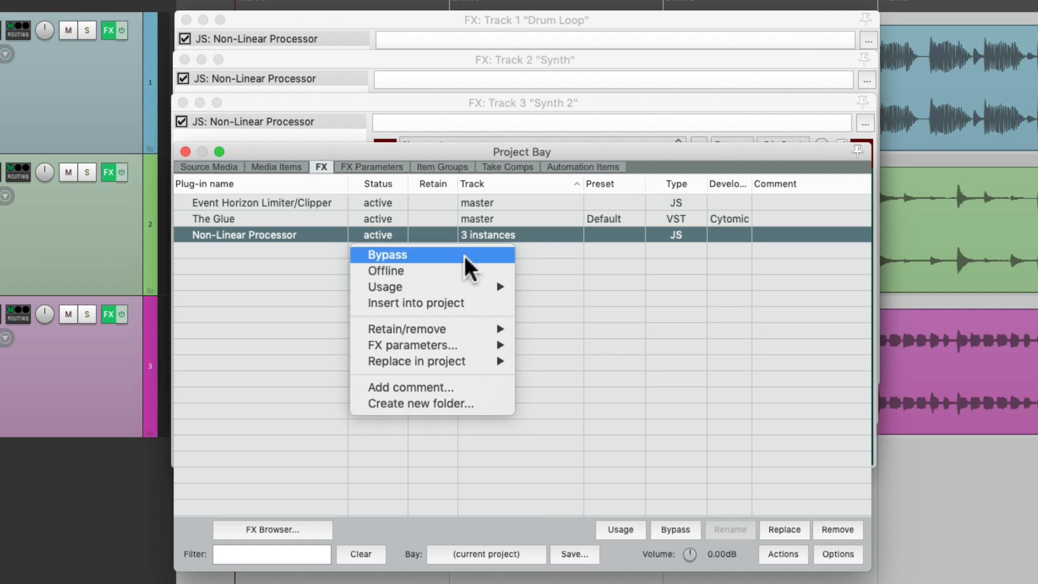
pyautogui.click(433, 254)
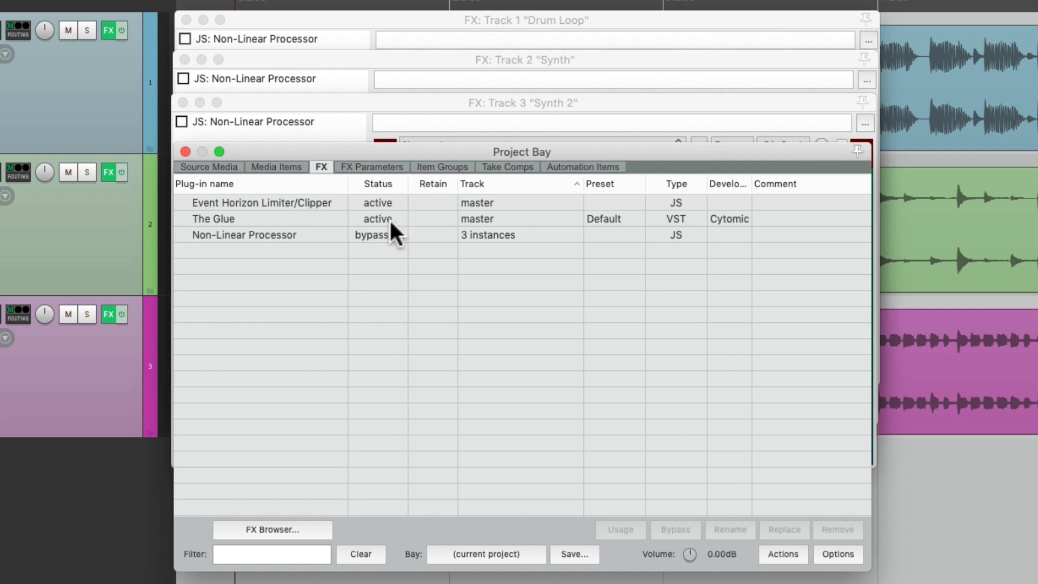
# Toggle bypass repeatedly for all Non-Linear Processor instances during playback, leave them active, and close the Project Bay
pyautogui.rightClick(379, 235)
pyautogui.click(392, 255)
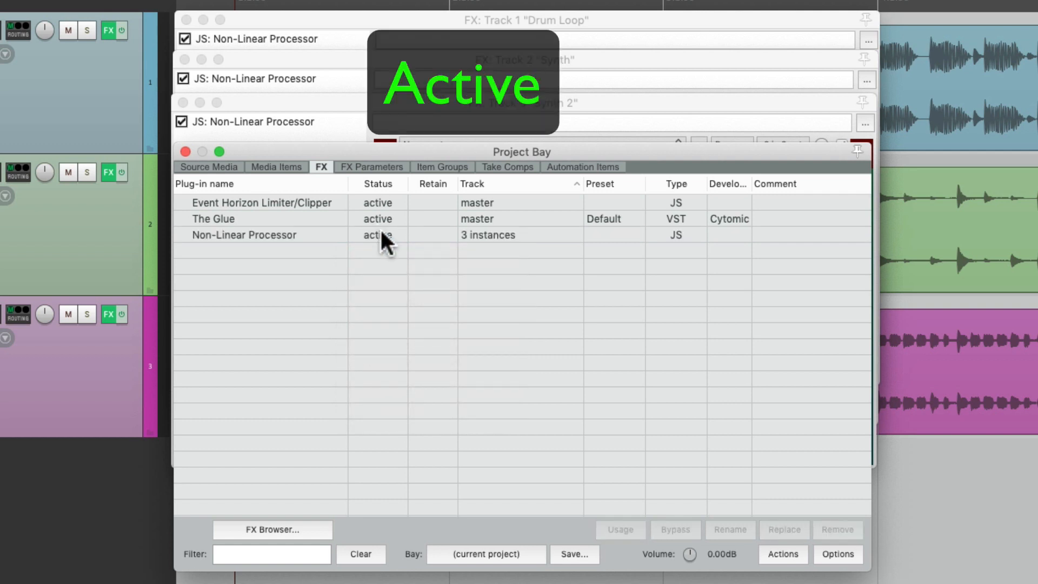
pyautogui.rightClick(383, 232)
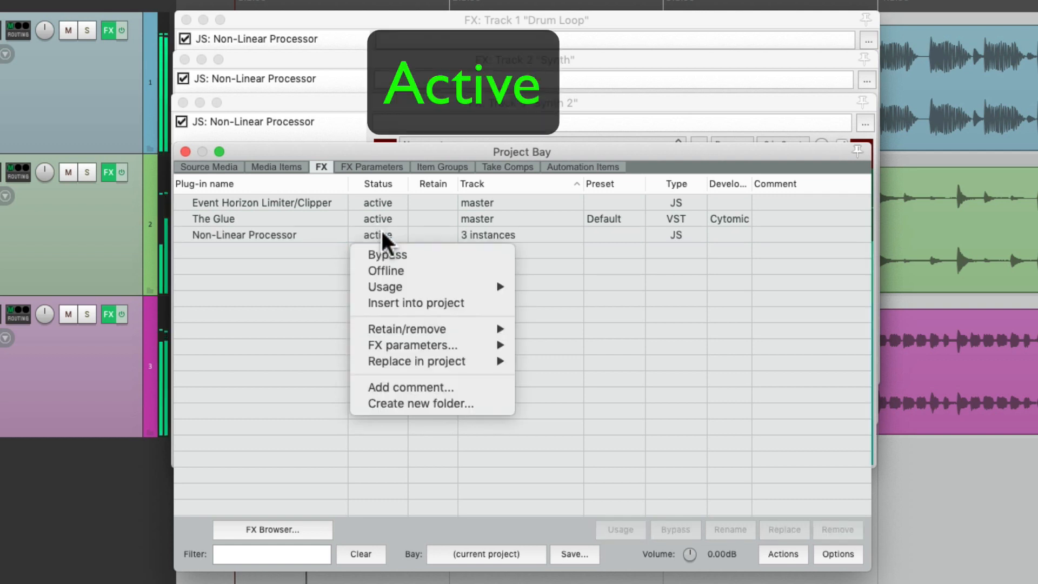
pyautogui.click(391, 255)
pyautogui.rightClick(382, 234)
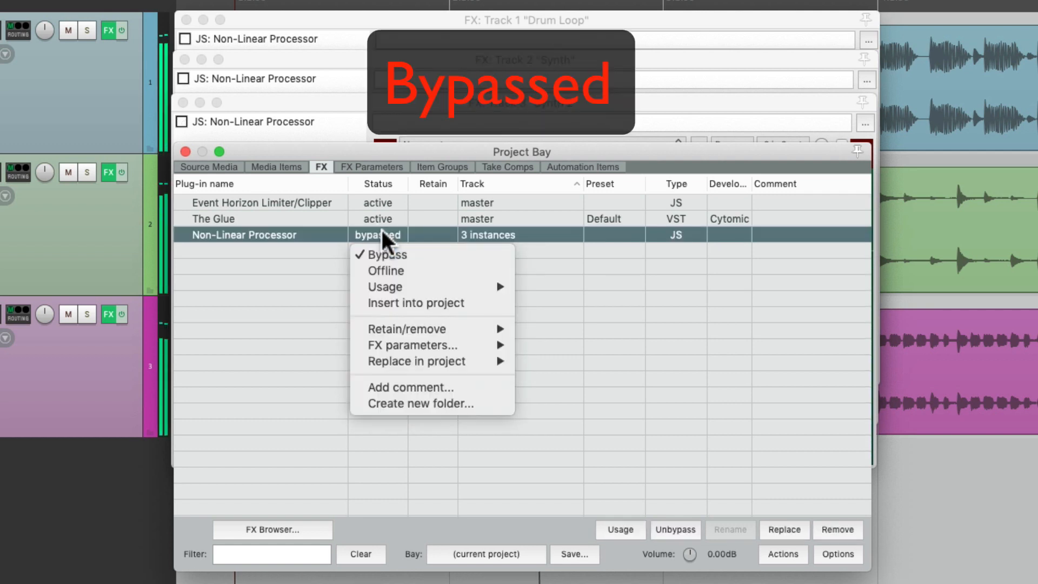
pyautogui.click(382, 254)
pyautogui.rightClick(377, 229)
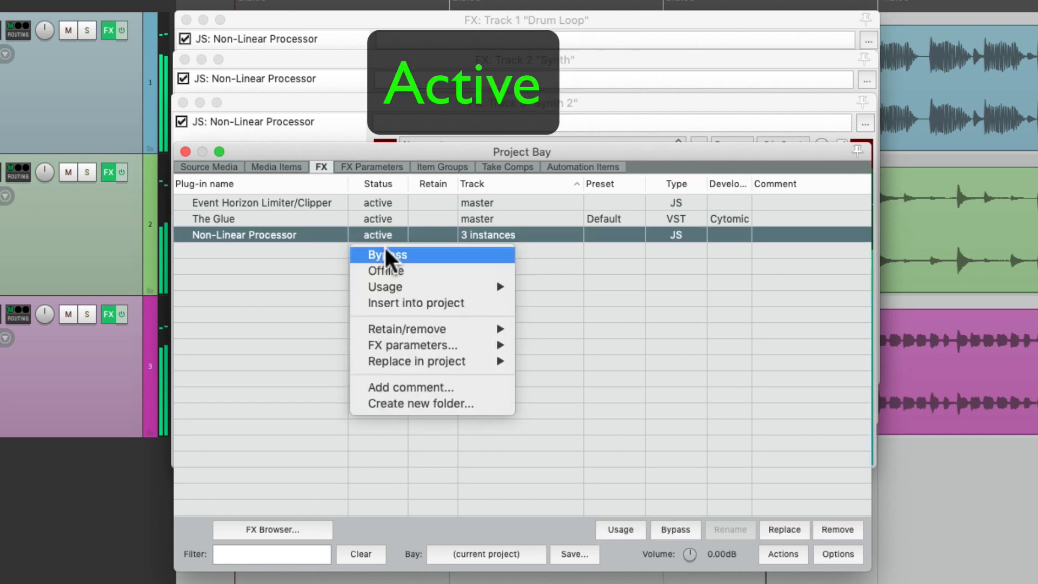
pyautogui.click(383, 254)
pyautogui.rightClick(381, 231)
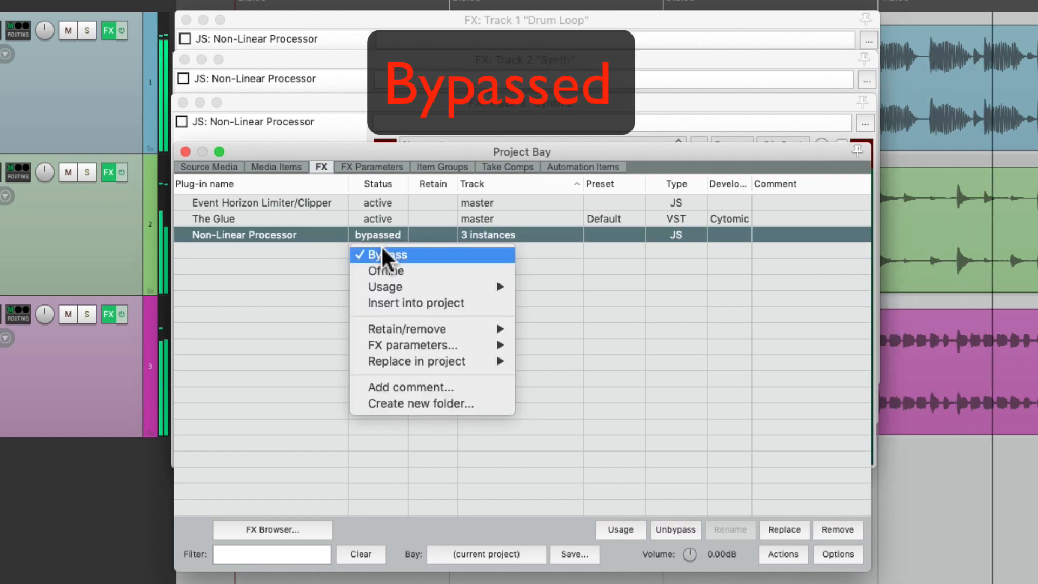
pyautogui.click(382, 254)
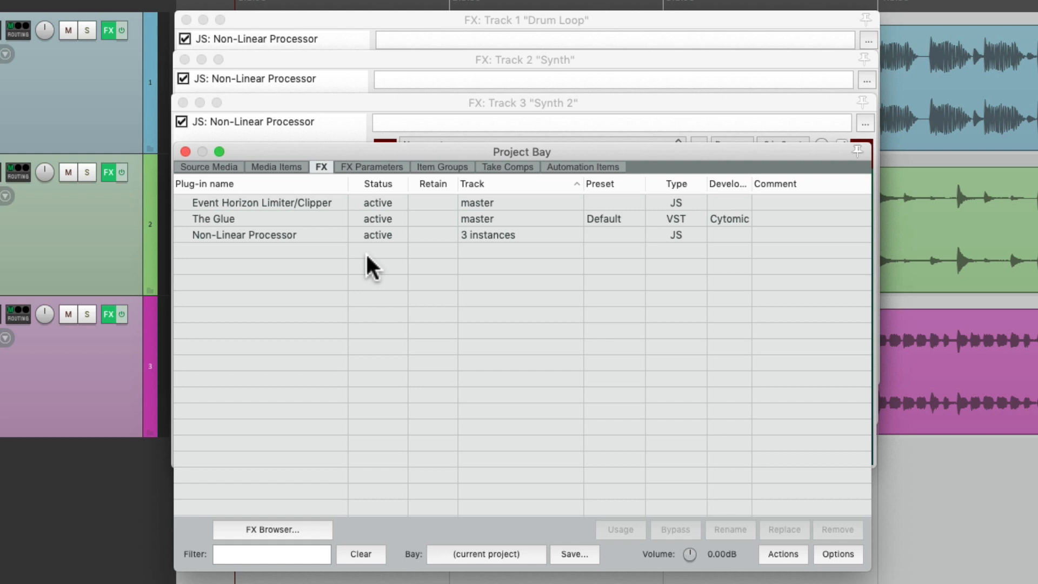
pyautogui.click(185, 151)
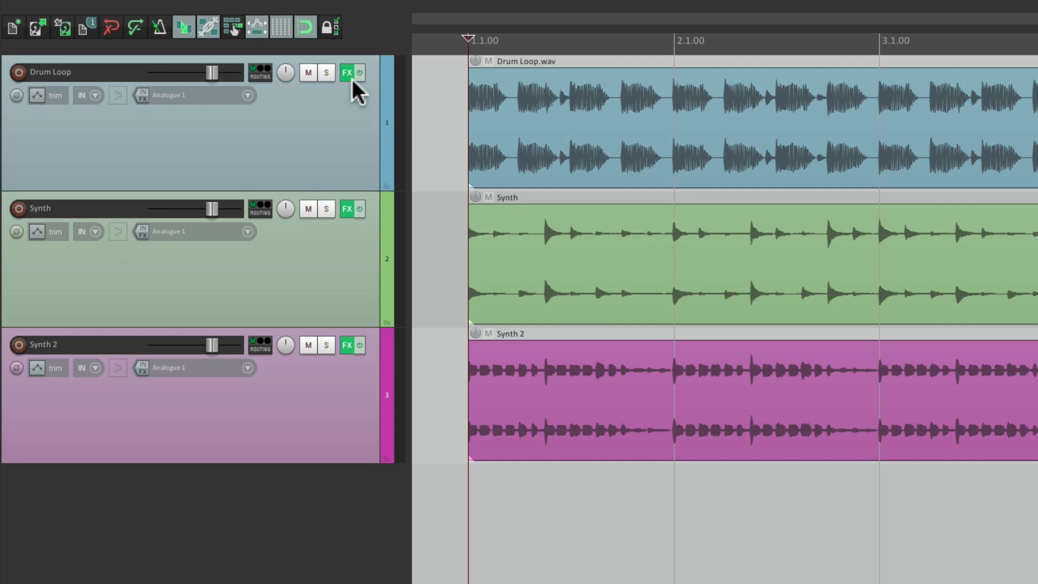
# Solo the Drum Loop track and add the Cockos ReaEQ plugin after its Non-Linear Processor
pyautogui.click(351, 78)
pyautogui.click(326, 73)
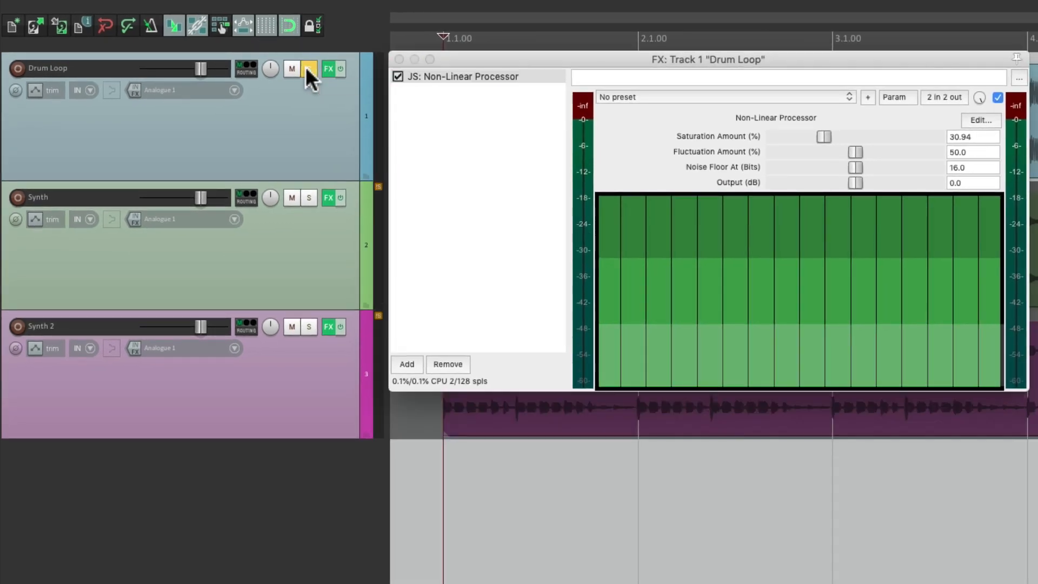
pyautogui.doubleClick(452, 112)
pyautogui.click(281, 214)
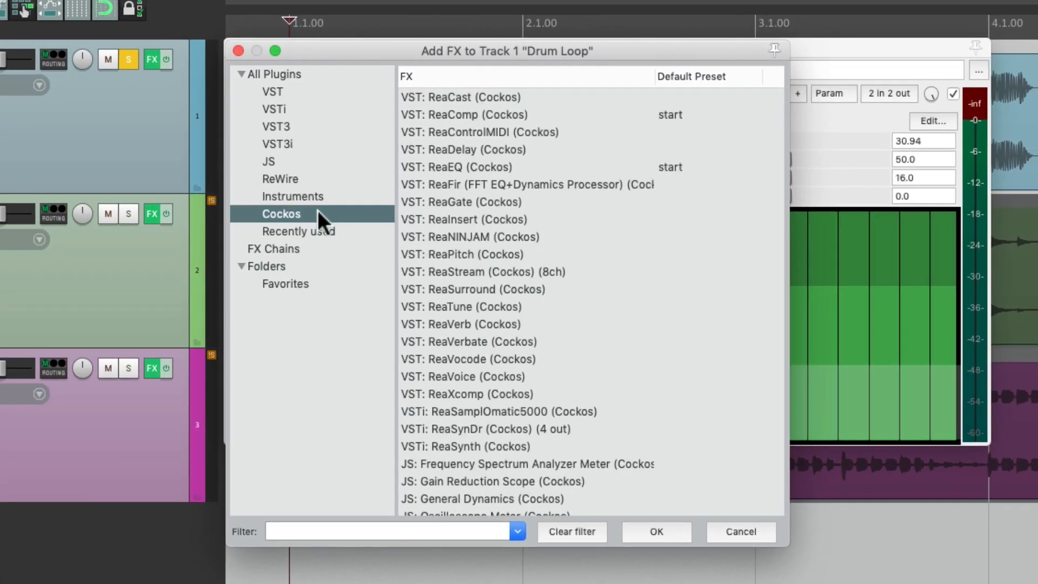
pyautogui.click(517, 167)
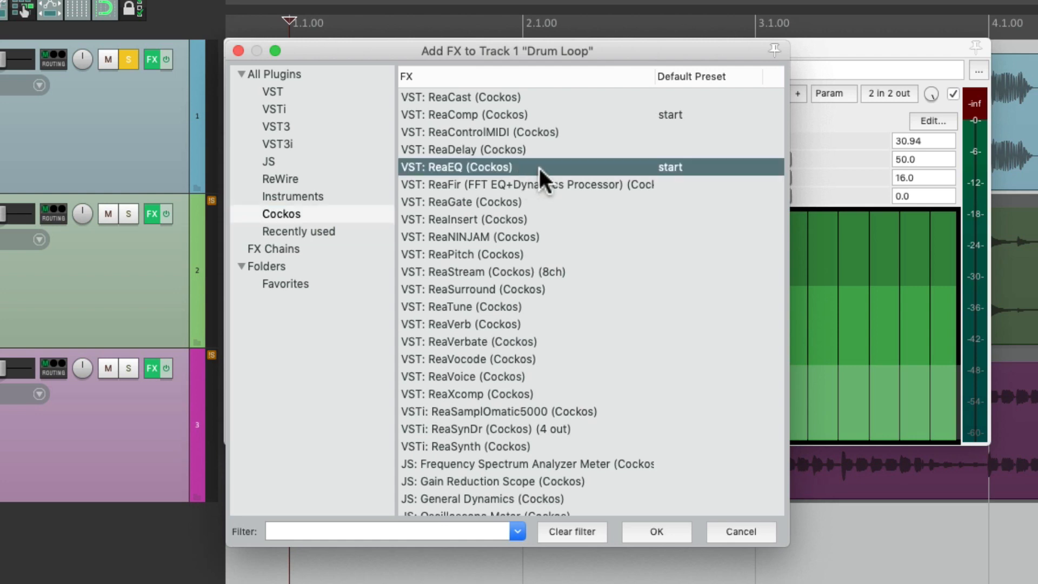
pyautogui.doubleClick(538, 167)
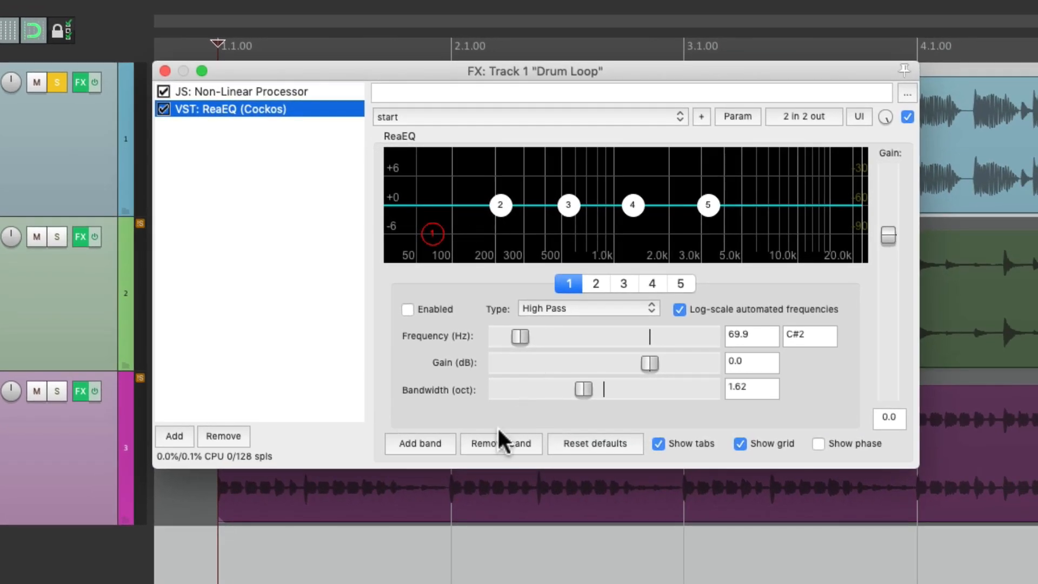
# Remove four bands from the Drum Loop track's ReaEQ, leaving only the high-shelf band
pyautogui.click(486, 439)
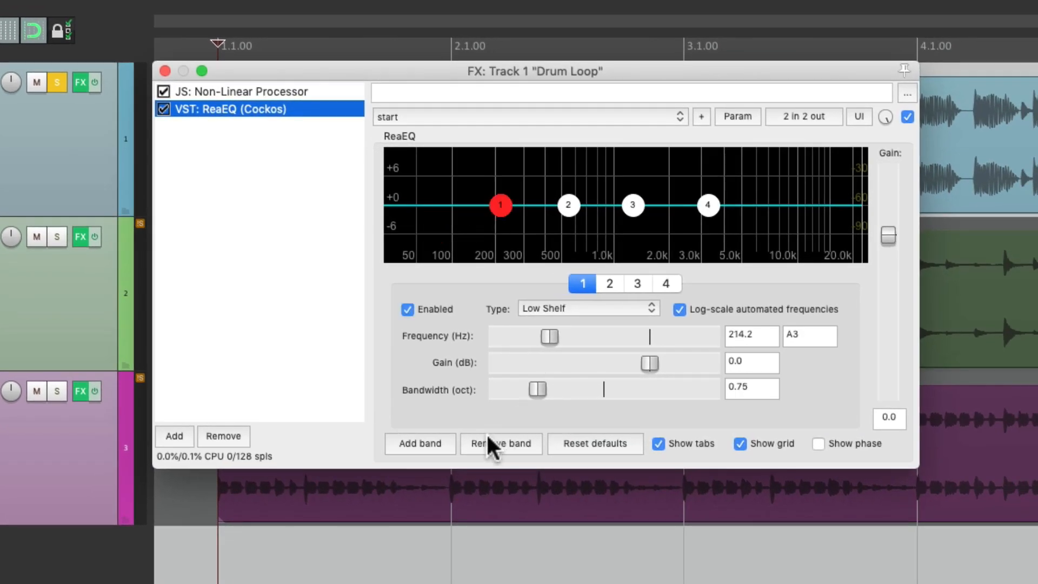
pyautogui.click(487, 439)
pyautogui.click(487, 439)
pyautogui.click(486, 439)
# Change the remaining ReaEQ band to Low Pass and tune it to about 2507 Hz with a bandwidth of 0.70 octaves
pyautogui.click(603, 311)
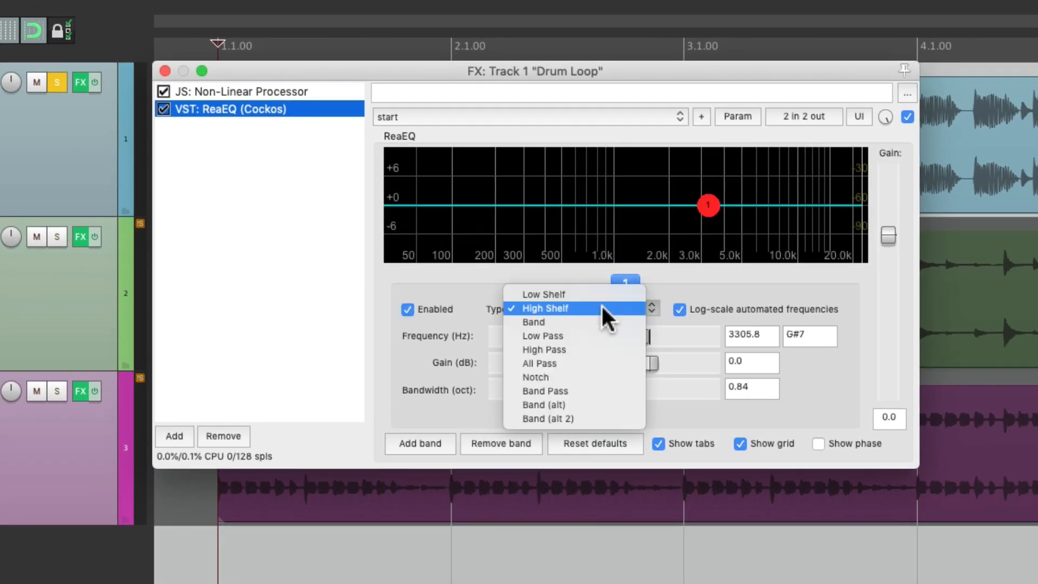
pyautogui.click(607, 335)
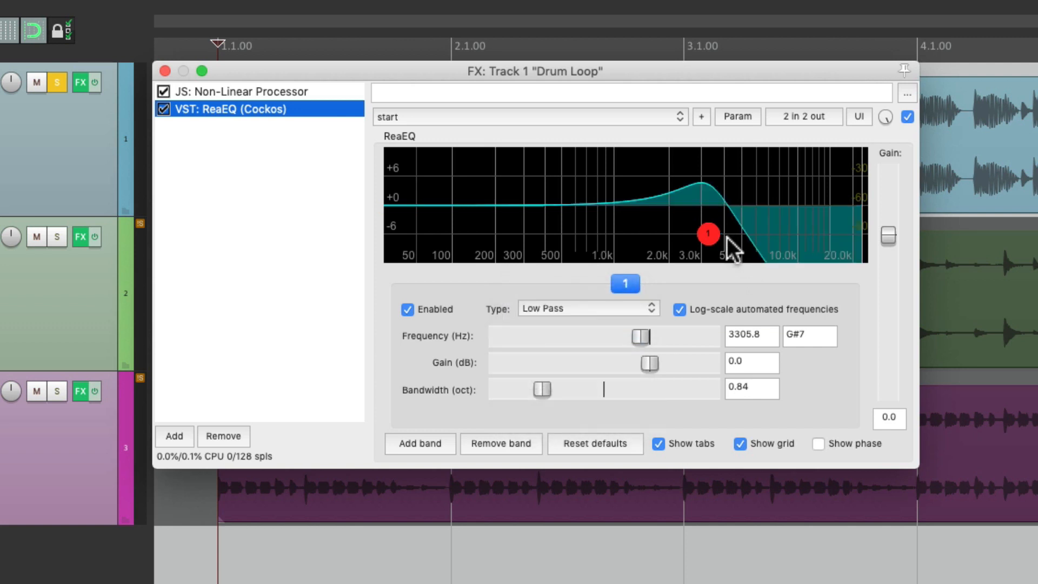
pyautogui.moveTo(712, 232)
pyautogui.mouseDown()
pyautogui.moveTo(866, 229)
pyautogui.moveTo(687, 234)
pyautogui.mouseUp()
pyautogui.scroll(4, 702, 230)
pyautogui.scroll(-7, 703, 231)
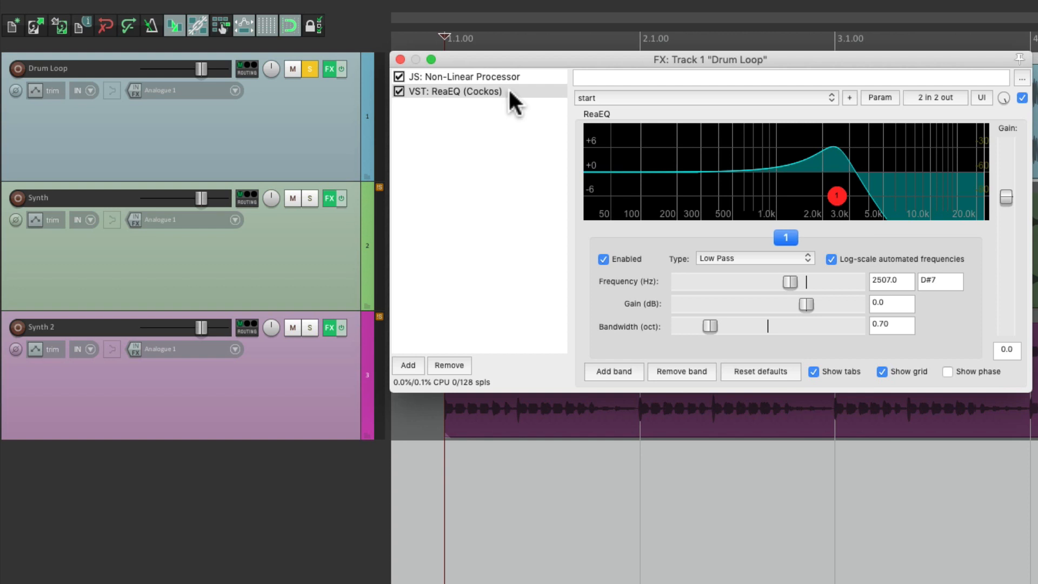
# Copy the ReaEQ from the Drum Loop track to the Synth and Synth 2 tracks and open their FX chains
pyautogui.click(503, 90)
pyautogui.click(329, 199)
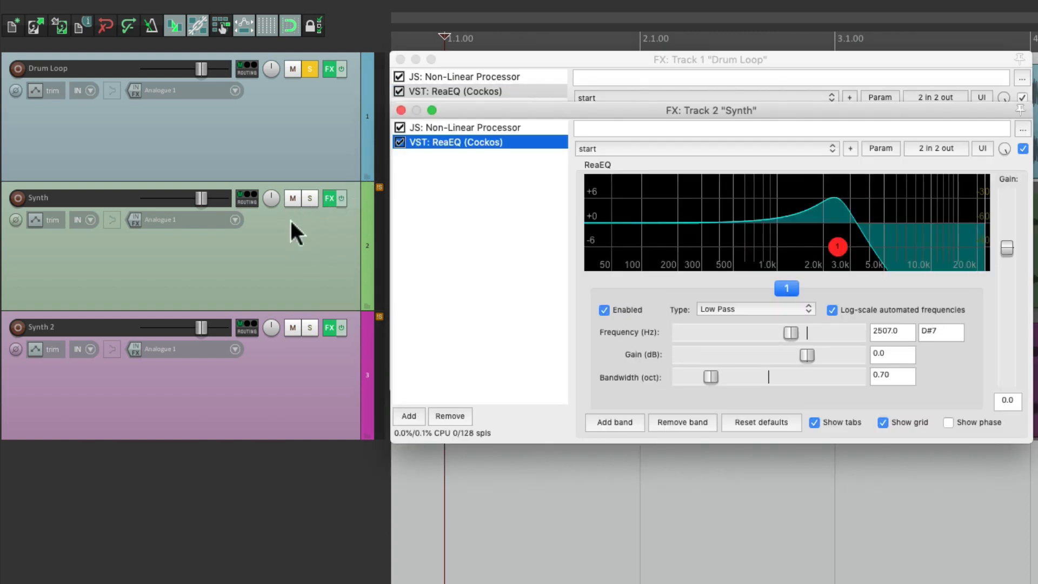
pyautogui.click(329, 328)
# Unsolo the Drum Loop track and play the project with ReaEQ on all three tracks
pyautogui.click(311, 68)
pyautogui.press('space')
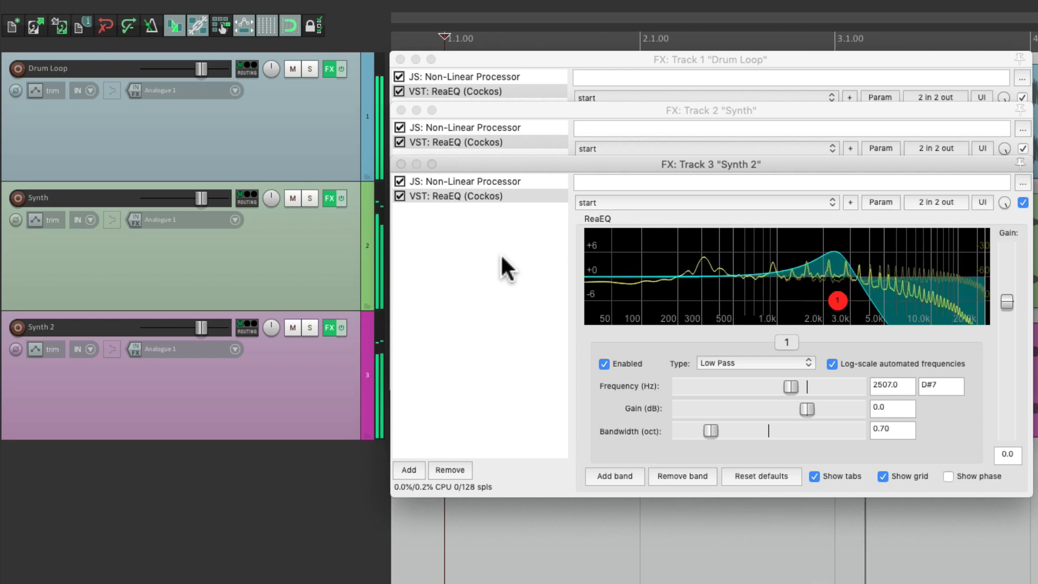
pyautogui.press('space')
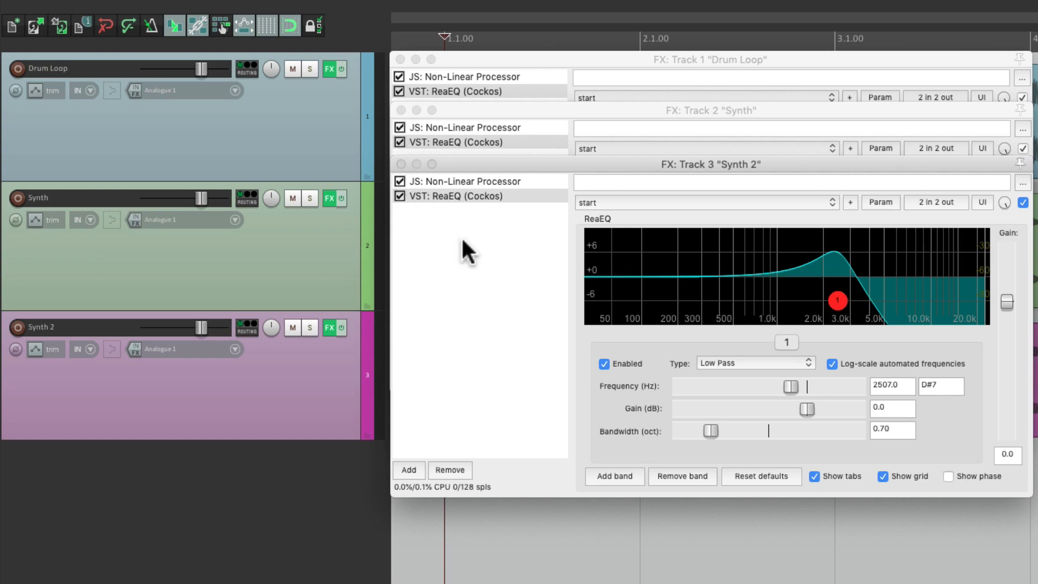
# Examine the ReaEQ inserts of the three tracks in the Mixer and close the Mixer
pyautogui.press('super+m')
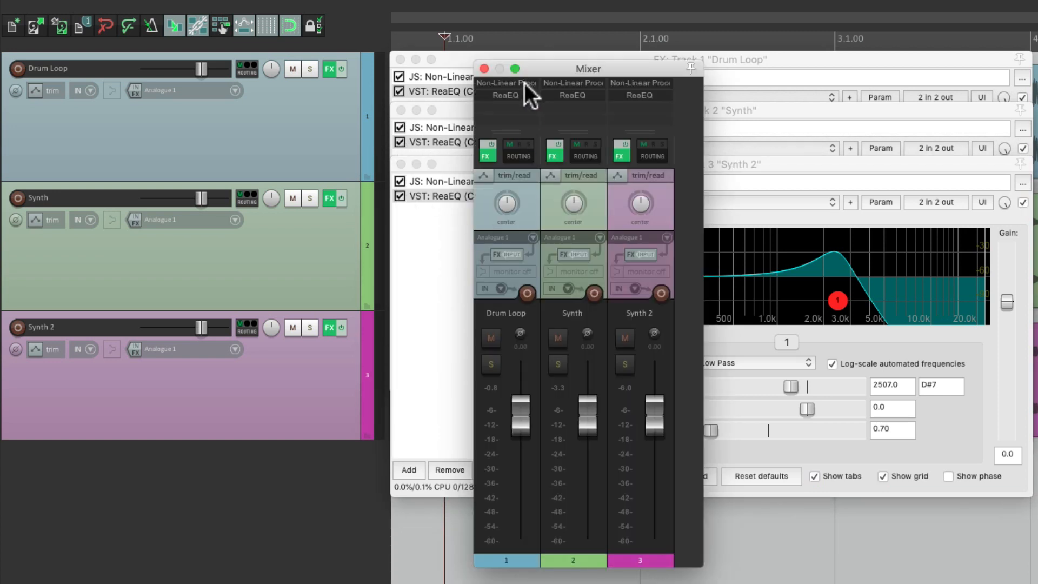
pyautogui.keyDown('super'); pyautogui.click(568, 95); pyautogui.keyUp('super')
pyautogui.click(484, 69)
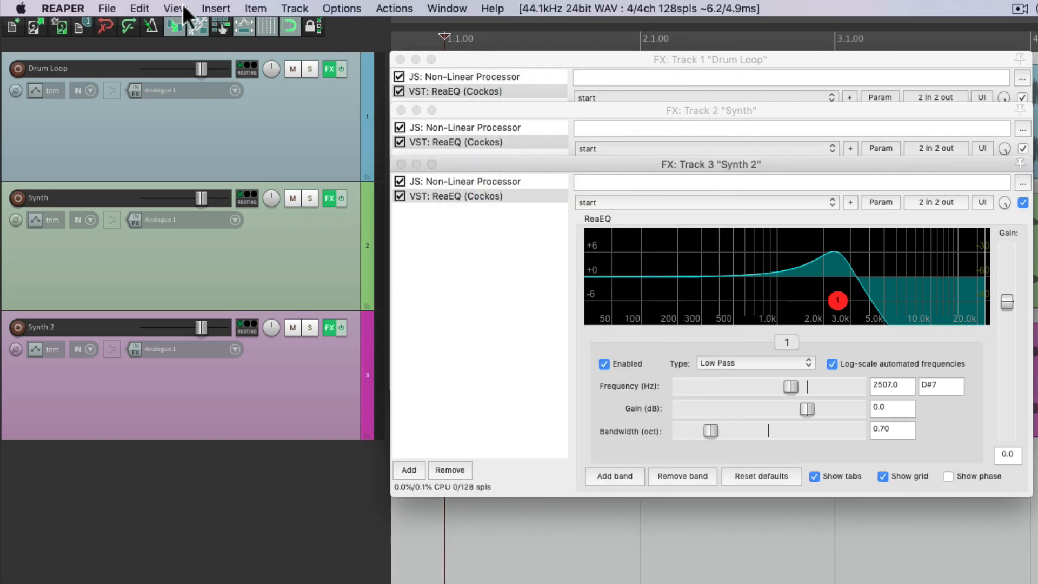
# Open the Project Bay and bypass every ReaEQ instance at once from its FX list
pyautogui.click(173, 9)
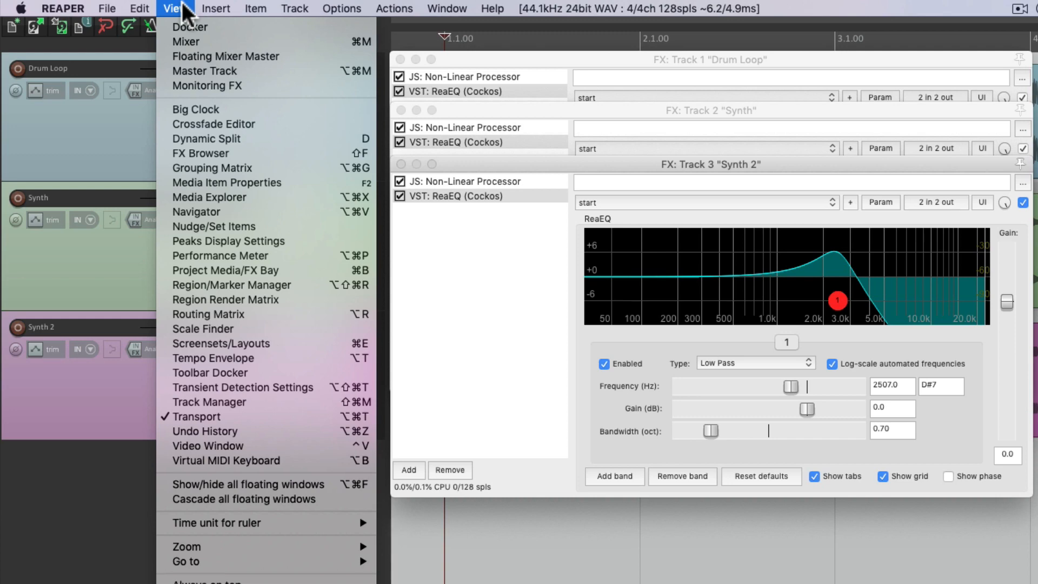
pyautogui.click(161, 272)
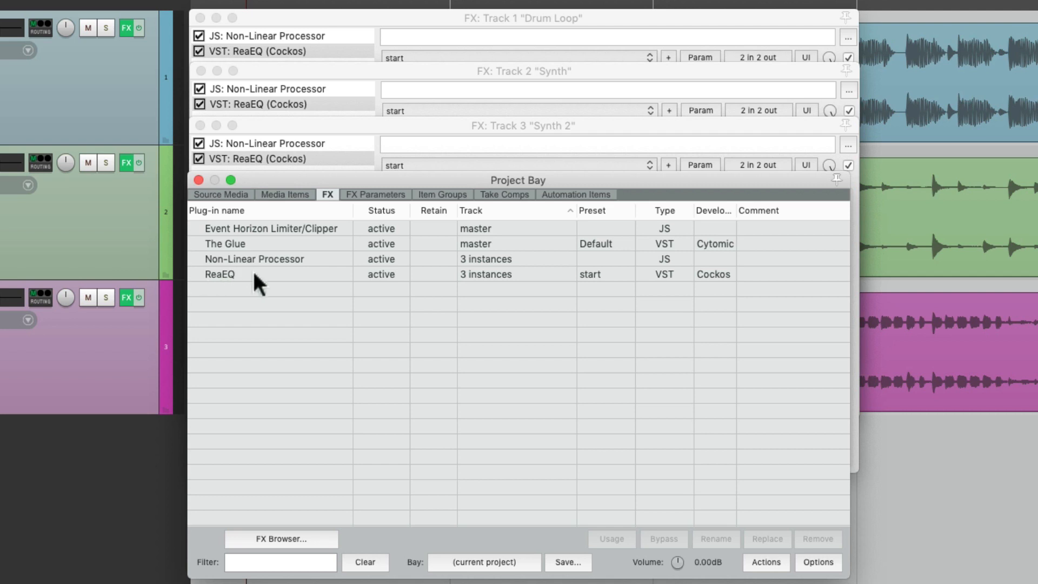
pyautogui.rightClick(389, 274)
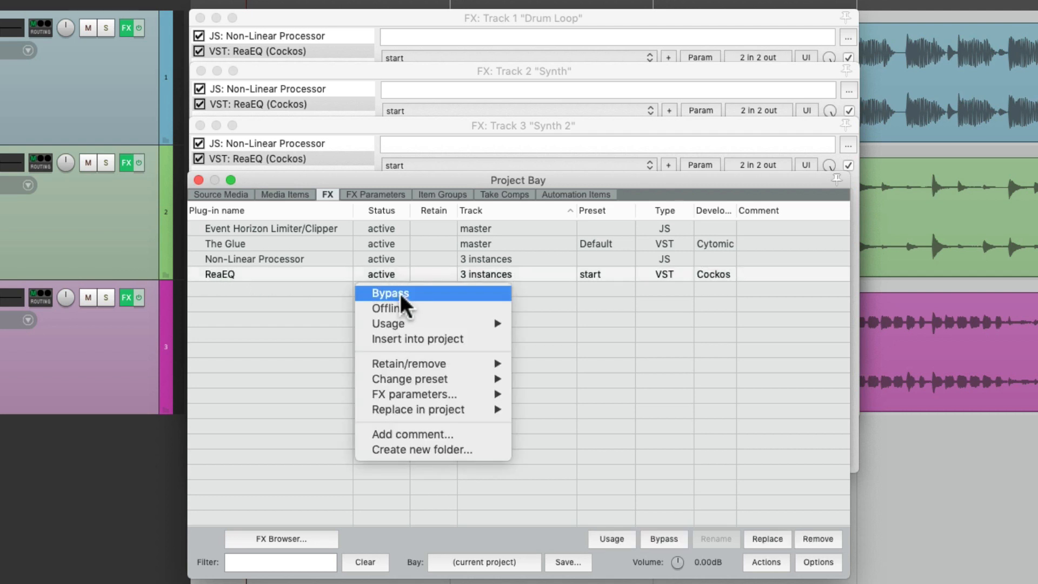
pyautogui.click(390, 293)
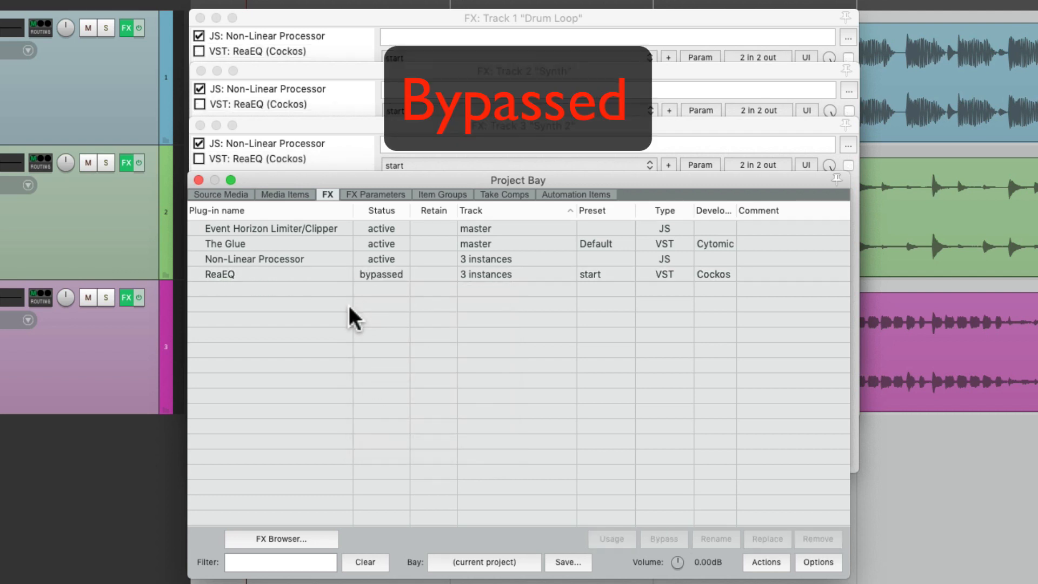
# Play the project with ReaEQ bypassed and reactivate all its instances at once from the Project Bay
pyautogui.press('space')
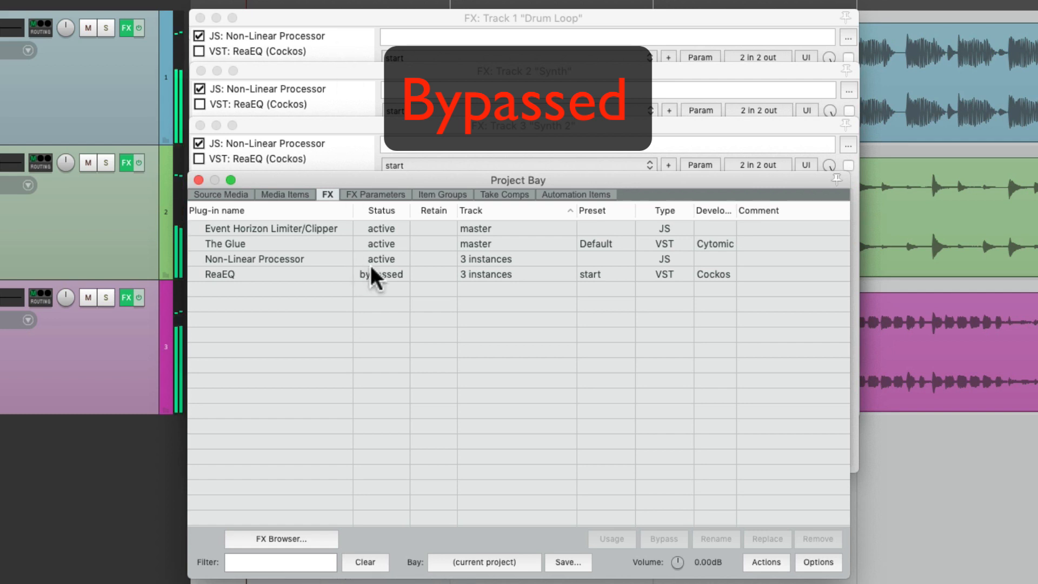
pyautogui.rightClick(391, 274)
pyautogui.click(399, 293)
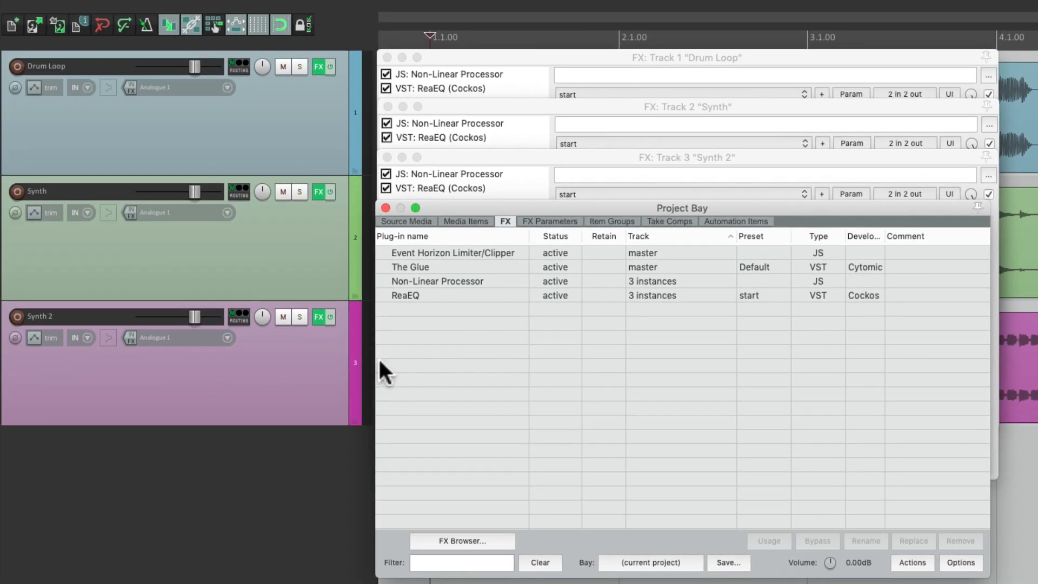
# Select all three tracks and set their automation mode to Touch
pyautogui.click(124, 298)
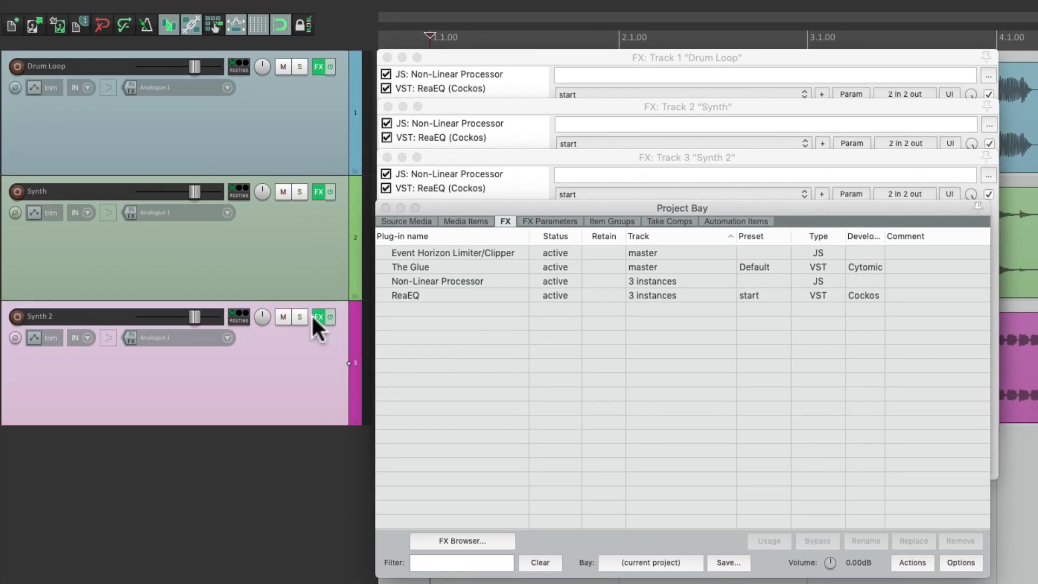
pyautogui.keyDown('shift'); pyautogui.click(308, 111); pyautogui.keyUp('shift')
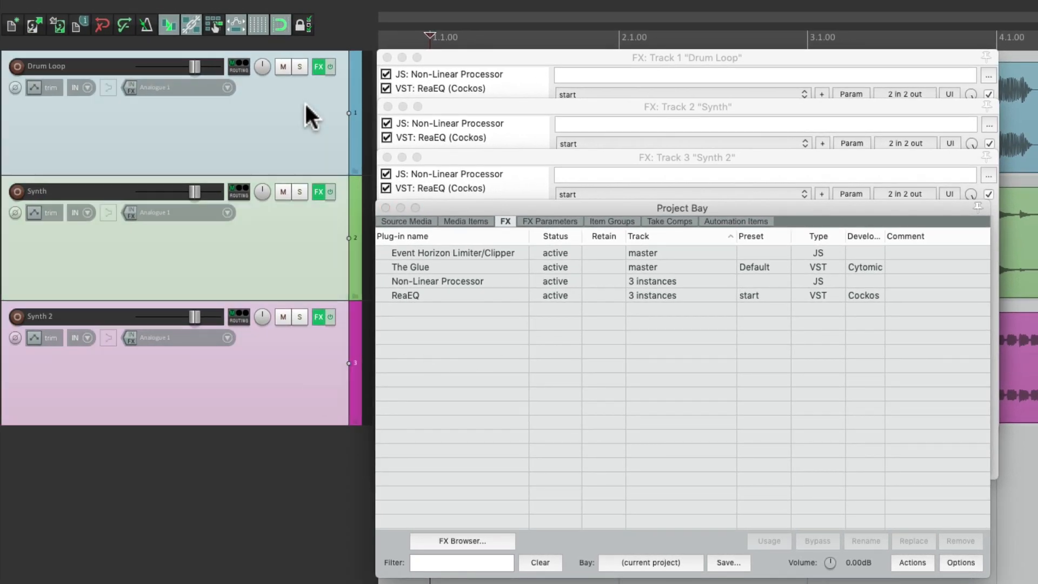
pyautogui.click(33, 87)
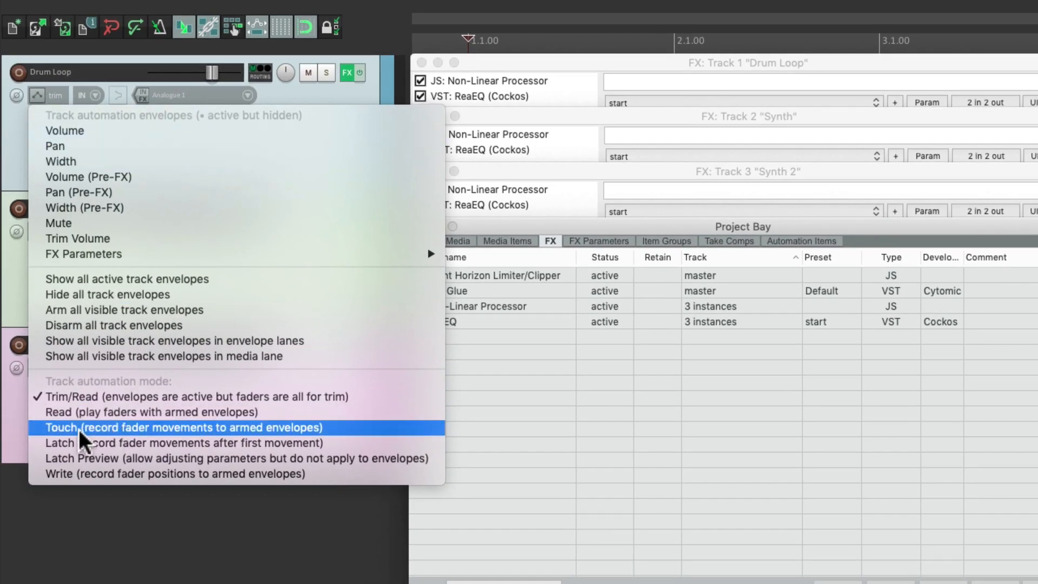
pyautogui.click(81, 427)
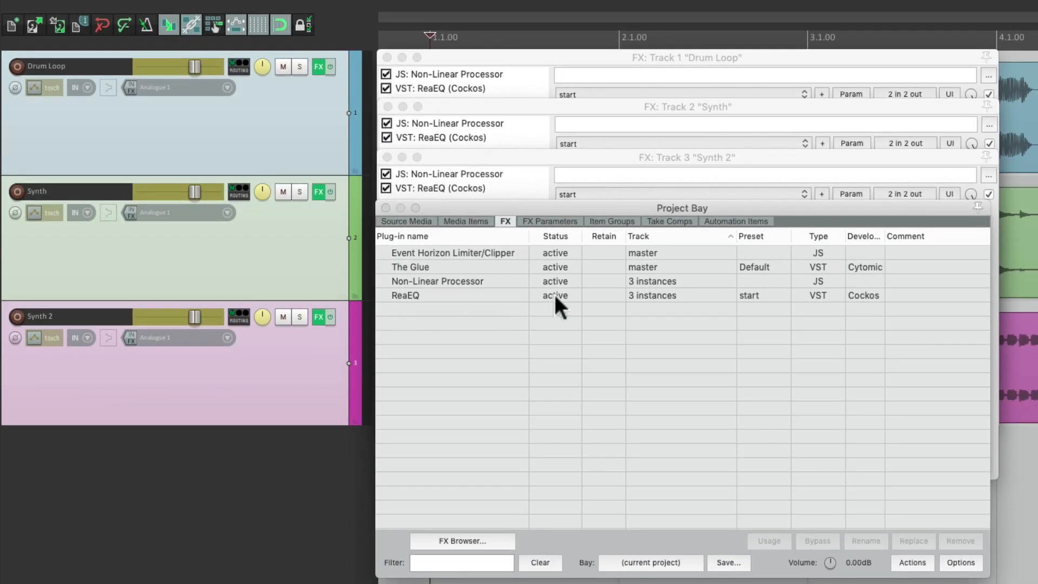
# Record ReaEQ bypass automation on all three tracks by toggling its bypass from the Project Bay during playback, stop, and close the Project Bay
pyautogui.click(559, 292)
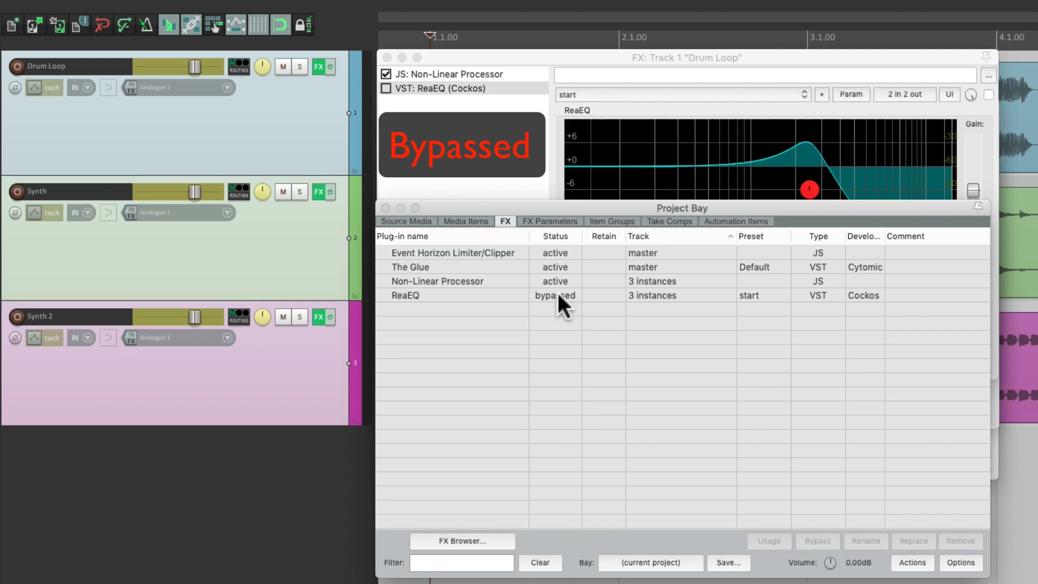
pyautogui.rightClick(557, 295)
pyautogui.click(559, 311)
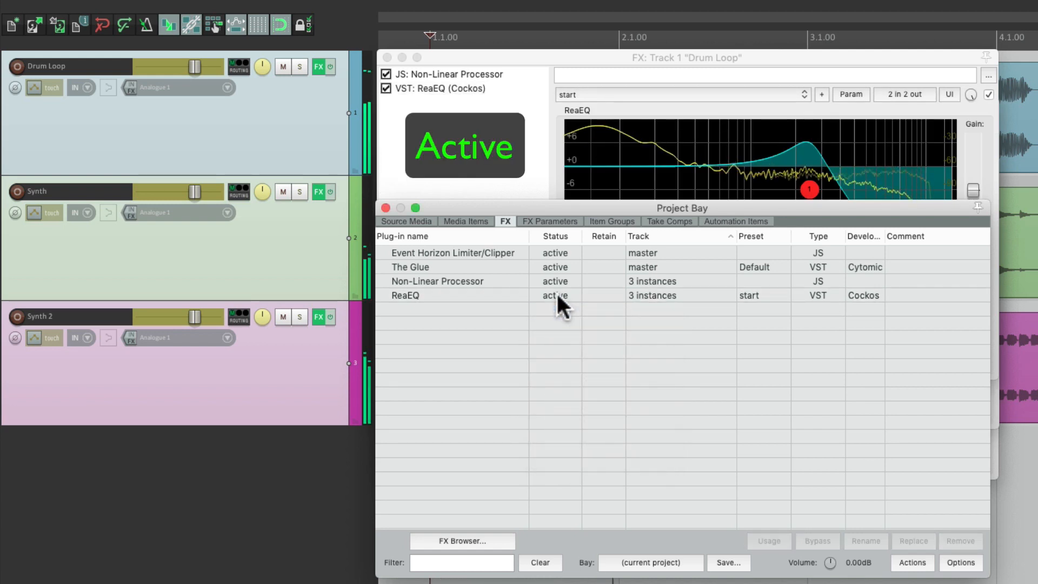
pyautogui.rightClick(556, 292)
pyautogui.click(559, 312)
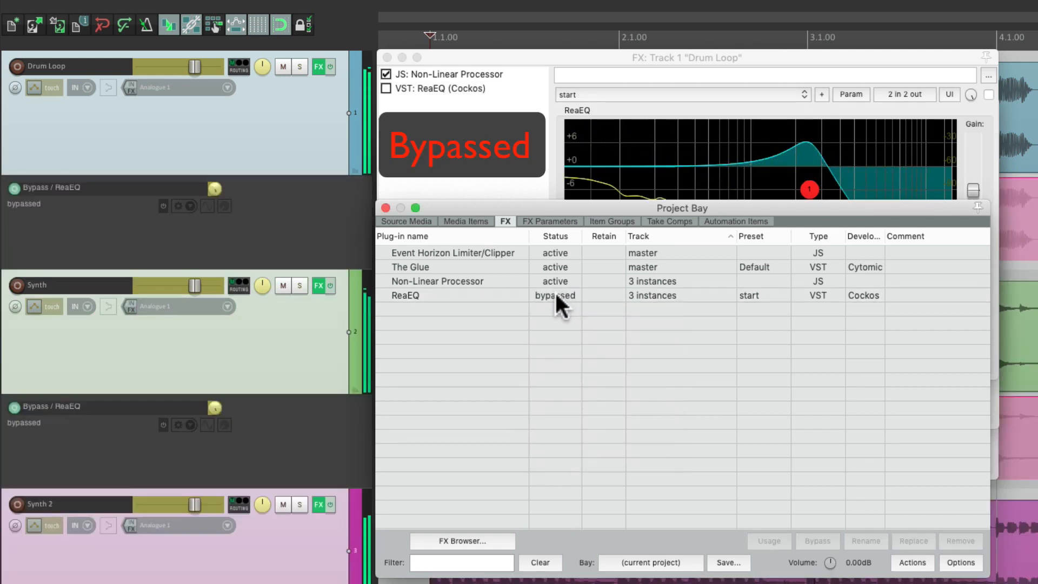
pyautogui.rightClick(555, 294)
pyautogui.click(557, 311)
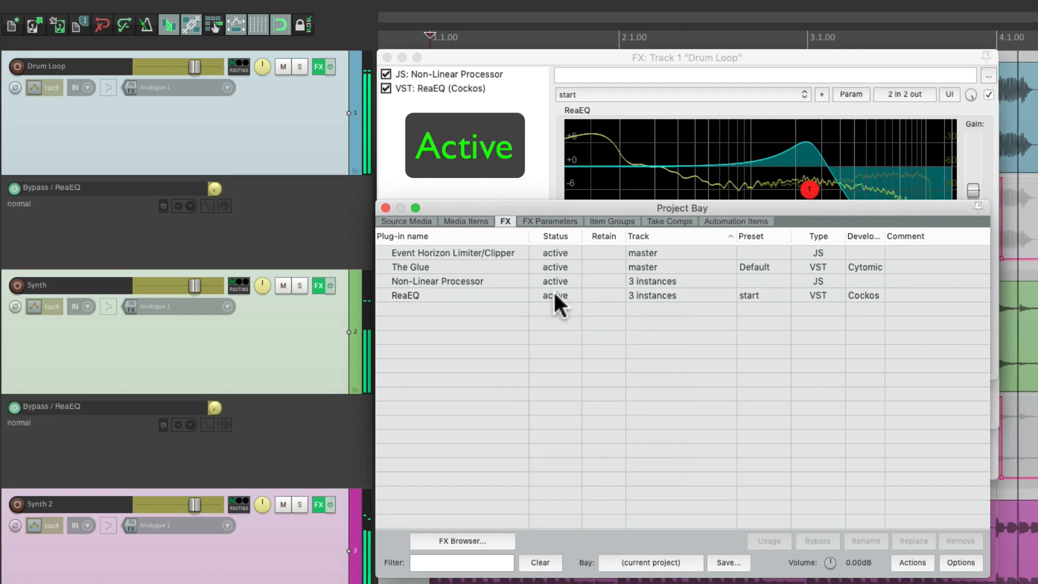
pyautogui.rightClick(553, 292)
pyautogui.click(558, 314)
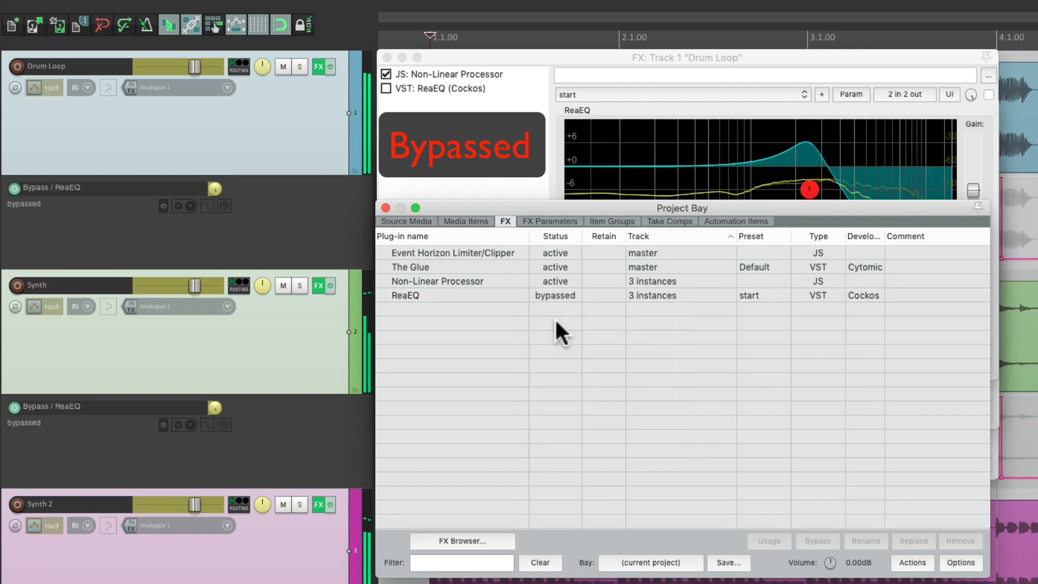
pyautogui.press('super+z')
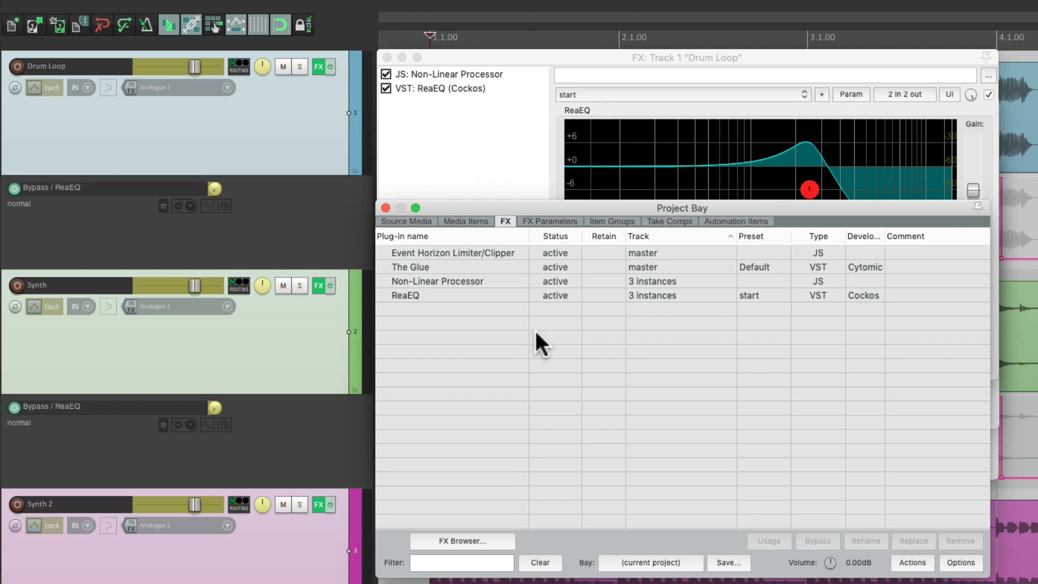
pyautogui.click(386, 208)
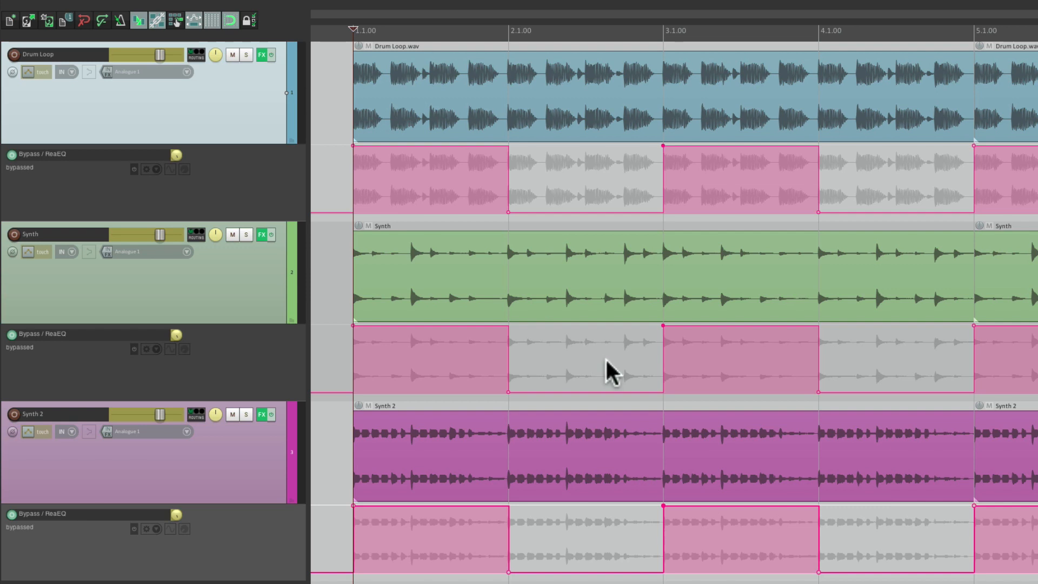
# Play back the recorded ReaEQ bypass automation and watch it in the envelope lanes, the three tracks' FX chains and the Mixer
pyautogui.press('space')
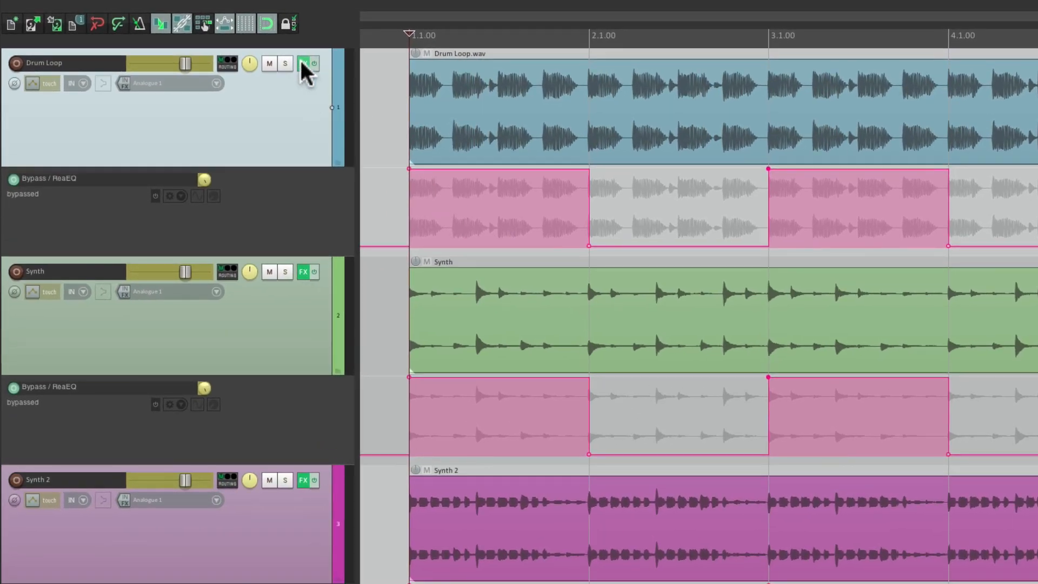
pyautogui.click(303, 63)
pyautogui.click(302, 272)
pyautogui.click(302, 480)
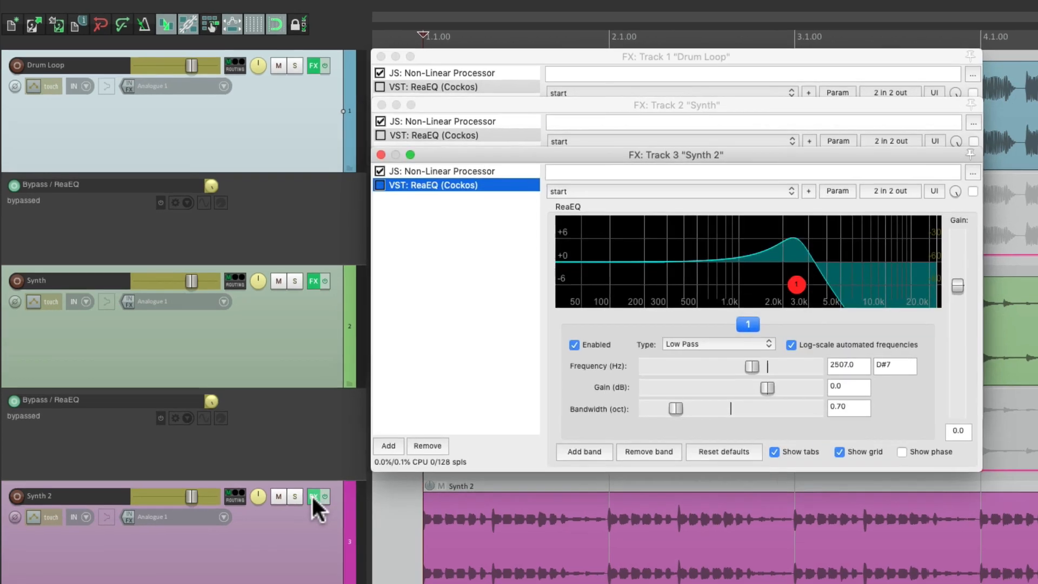
pyautogui.press('space')
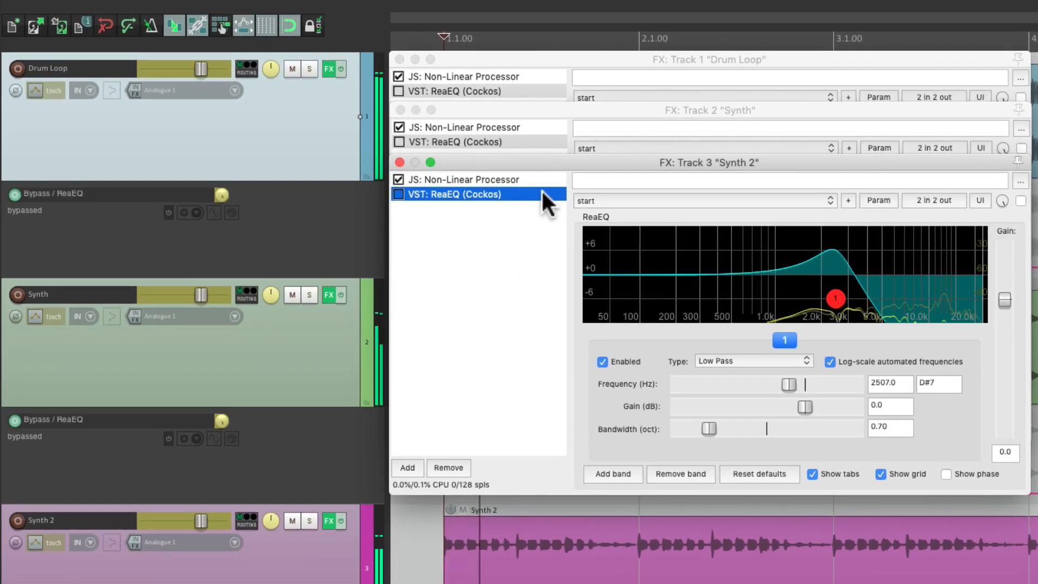
pyautogui.click(420, 200)
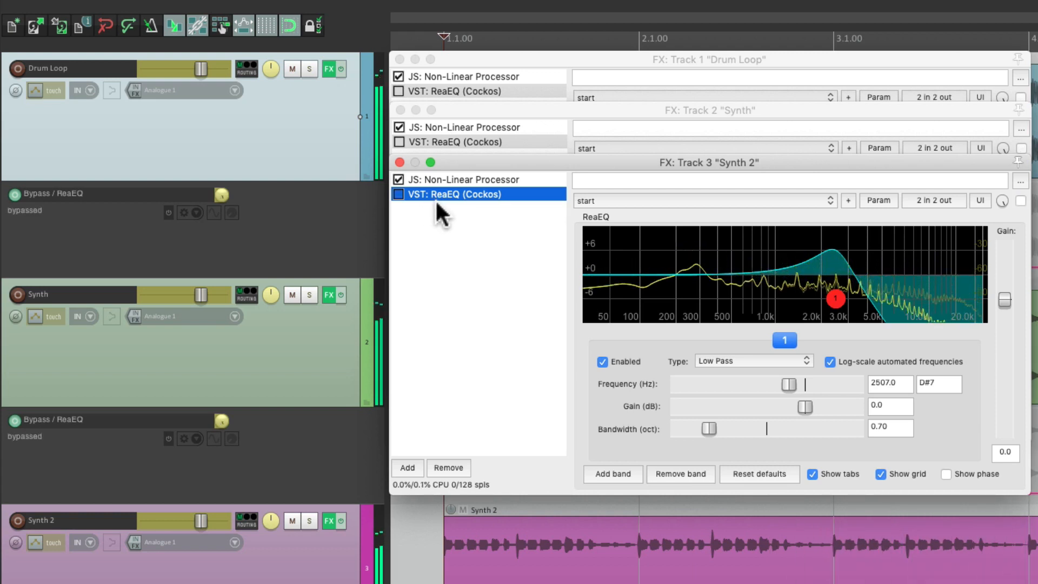
pyautogui.press('space')
pyautogui.press('super+m')
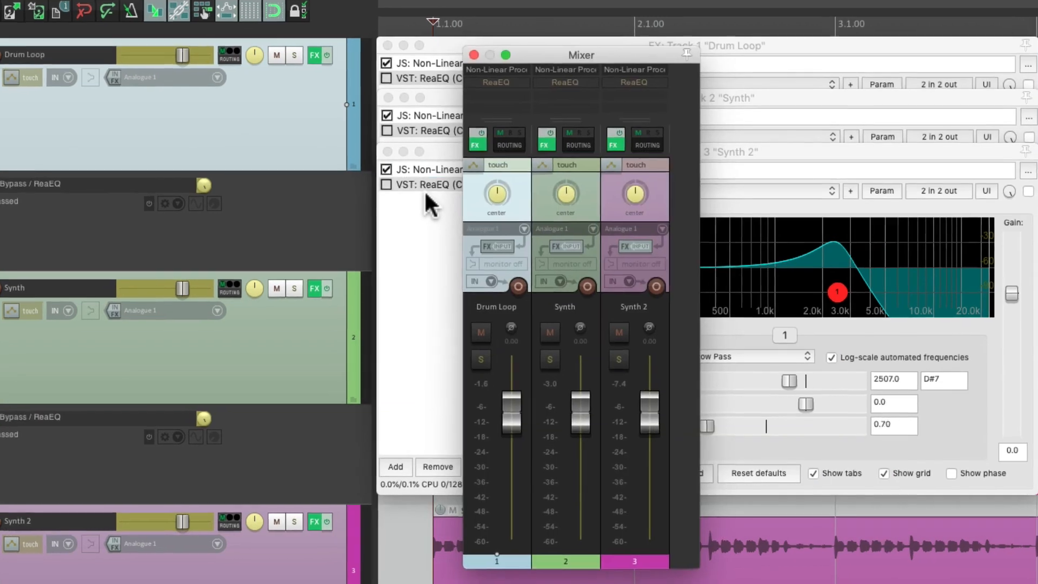
pyautogui.press('space')
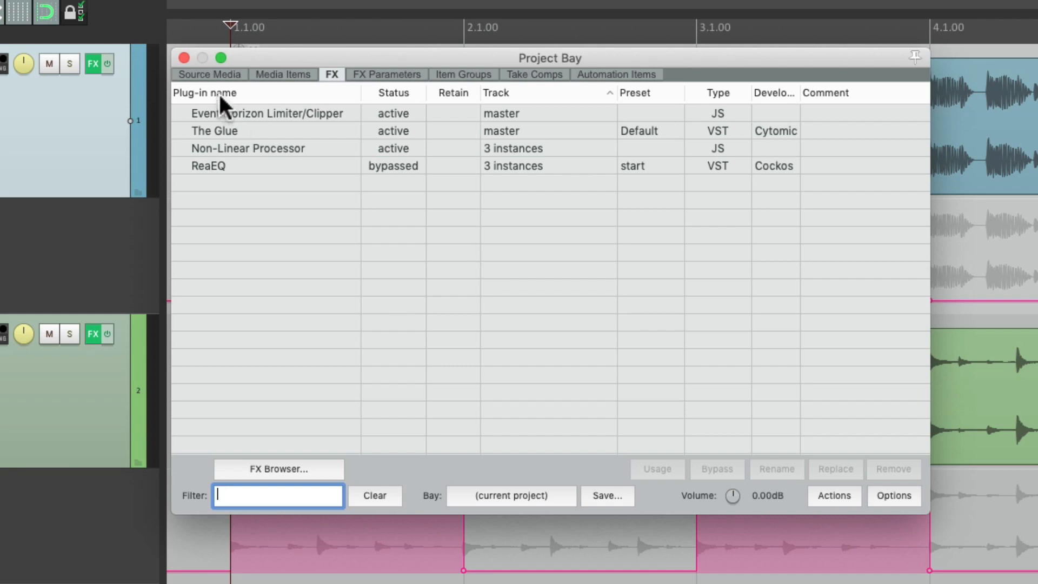
# Close the Project Bay and set the automation mode of all three tracks to Trim/Read
pyautogui.click(184, 57)
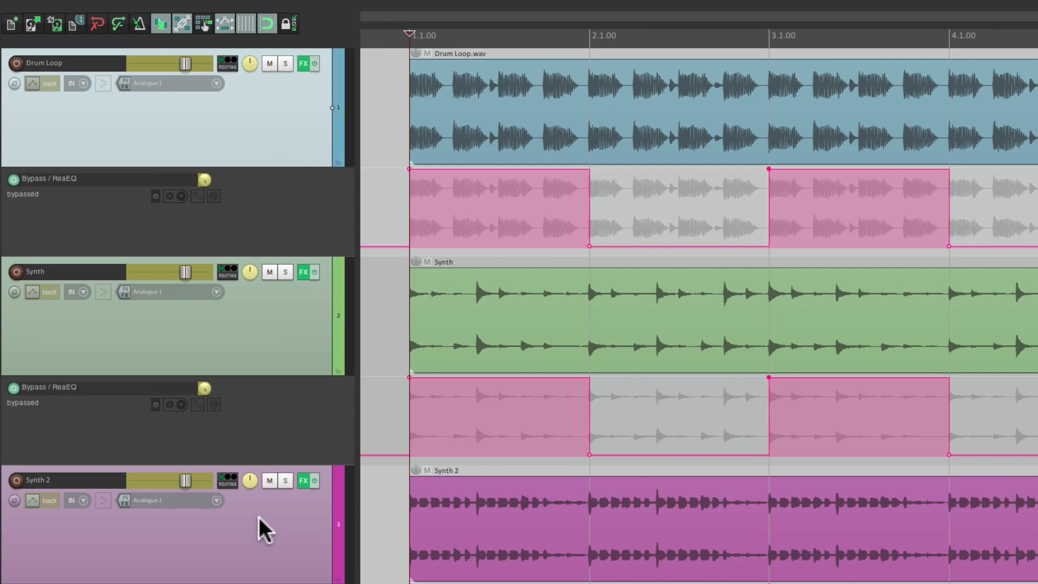
pyautogui.click(32, 83)
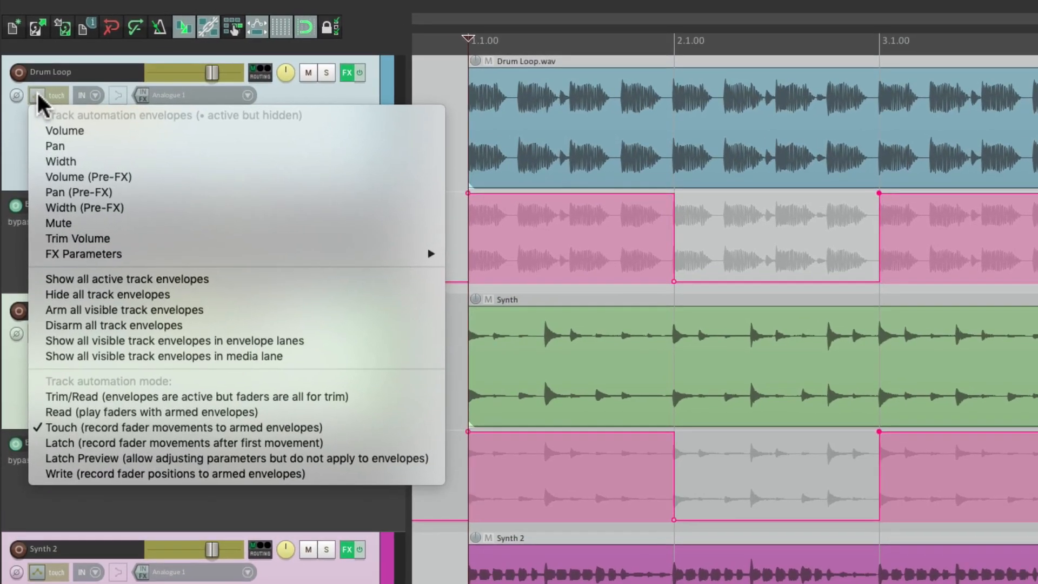
pyautogui.click(43, 399)
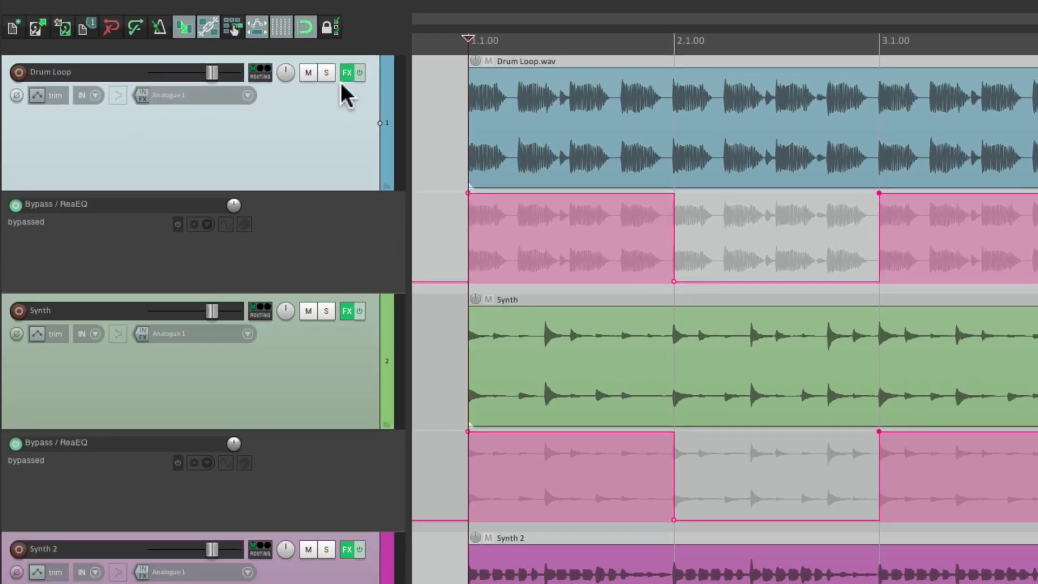
# Solo the Drum Loop track and add the JS: 4-Tap Phaser to its FX chain after ReaEQ
pyautogui.click(261, 55)
pyautogui.click(325, 72)
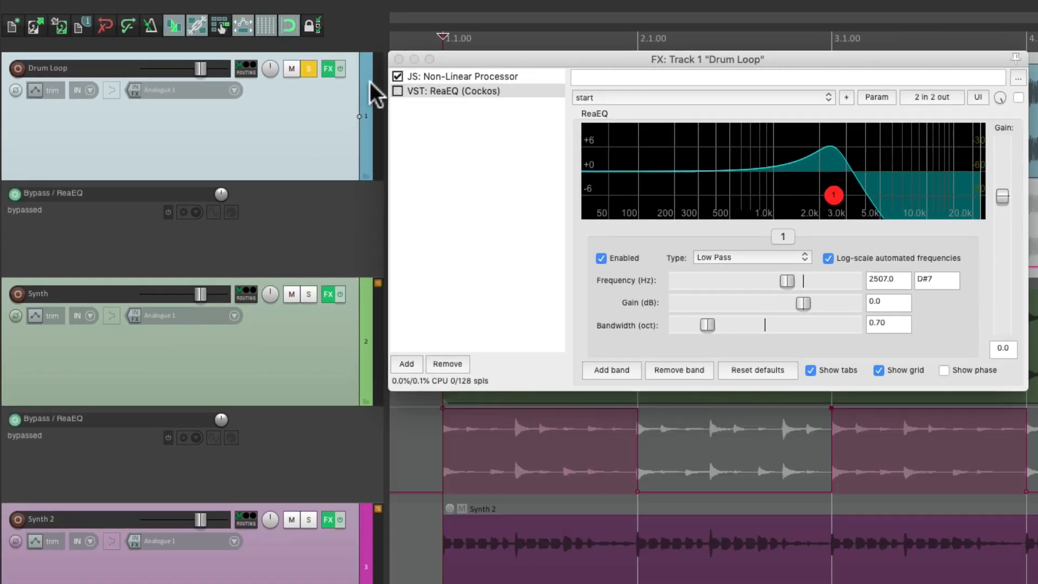
pyautogui.doubleClick(456, 139)
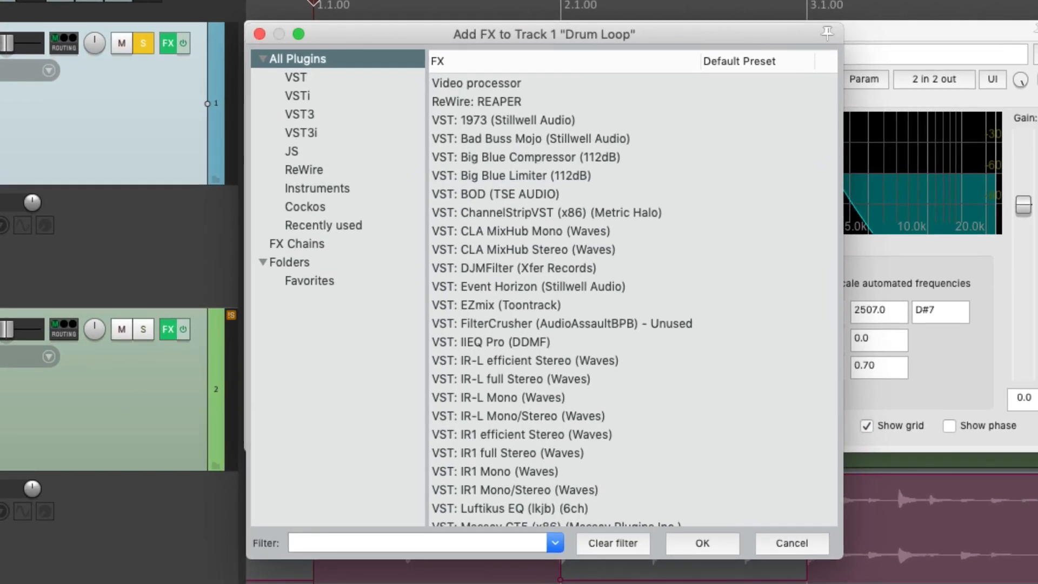
pyautogui.write('phase')
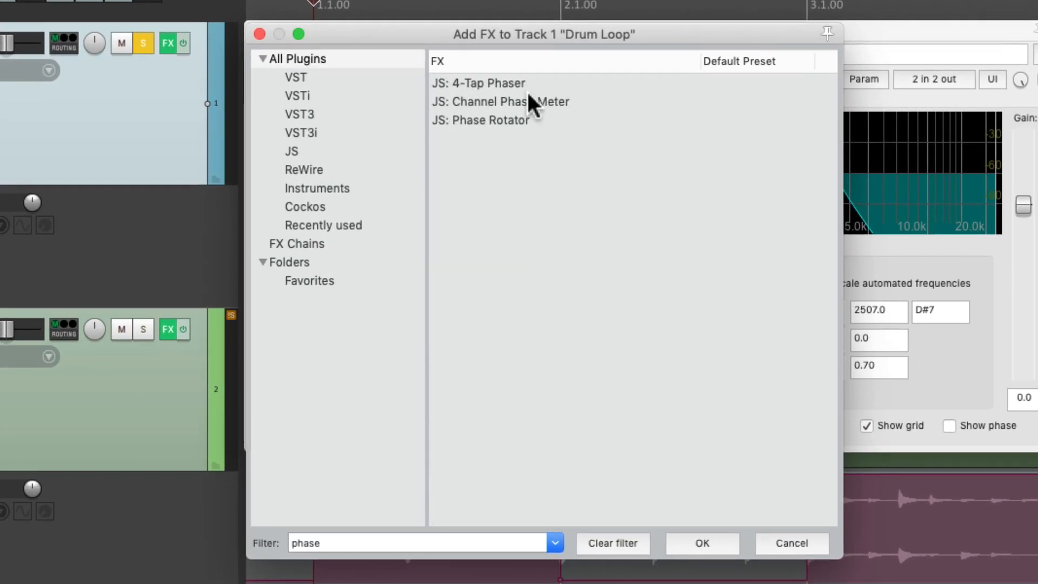
pyautogui.click(530, 85)
pyautogui.doubleClick(530, 86)
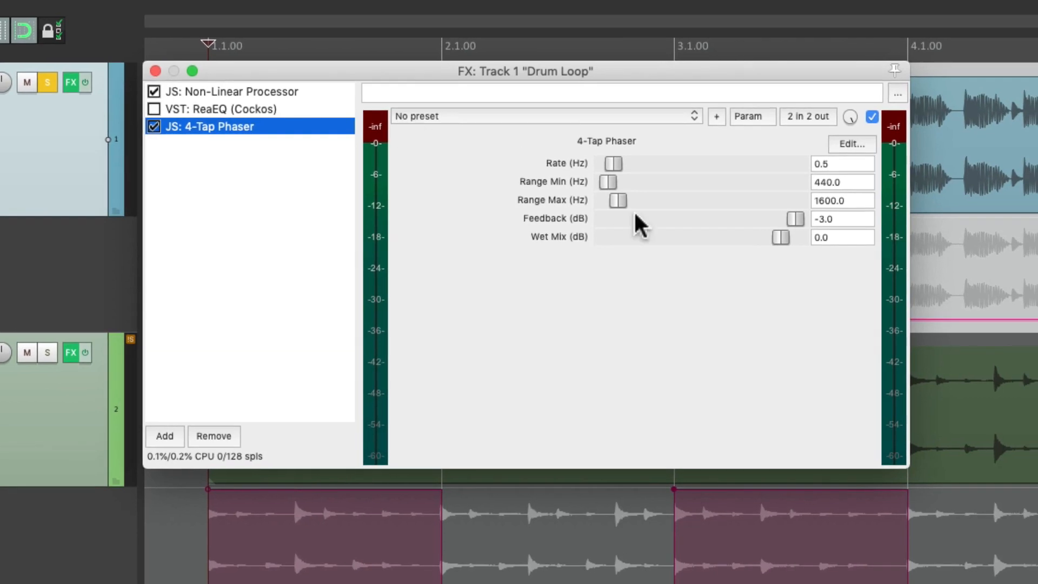
# Set the 4-Tap Phaser's Wet Mix to -5.0 dB and audition it on the Drum Loop
pyautogui.moveTo(780, 243); pyautogui.dragTo(773, 242)
pyautogui.press('space')
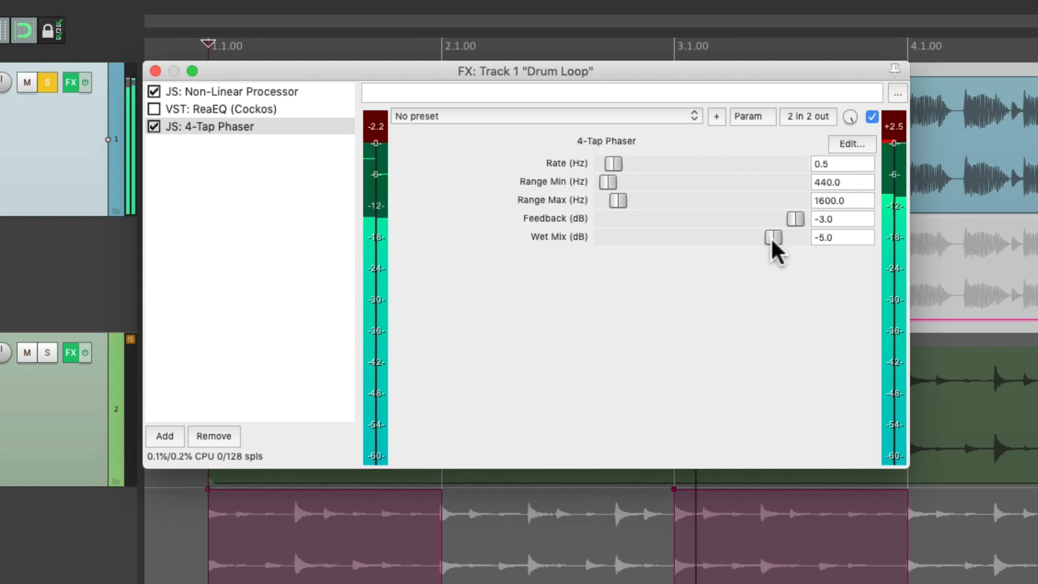
pyautogui.press('space')
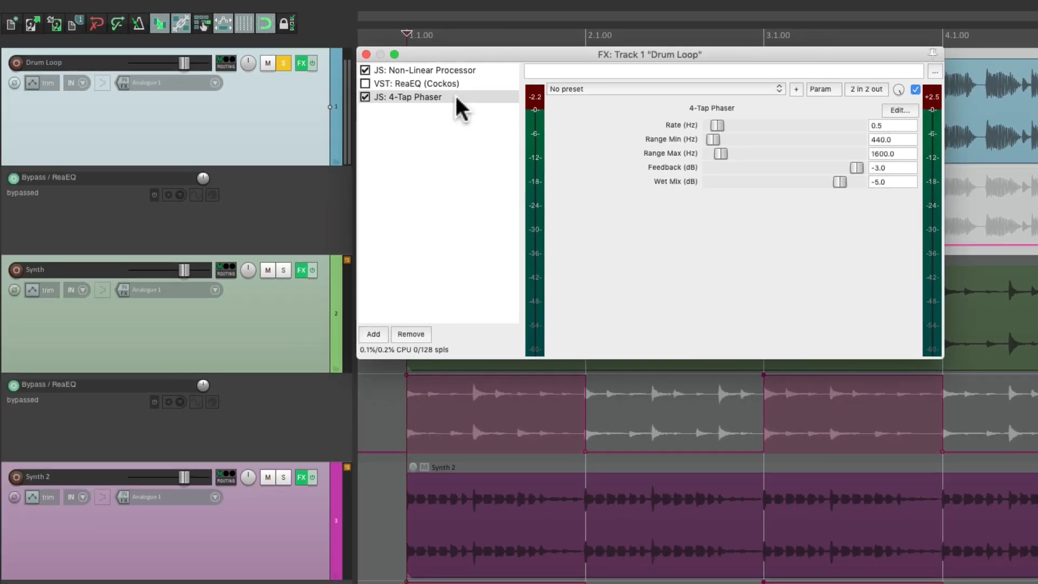
# Copy the 4-Tap Phaser to the Synth and Synth 2 tracks, open their FX chains, unsolo Drum Loop and audition all three tracks
pyautogui.click(276, 126)
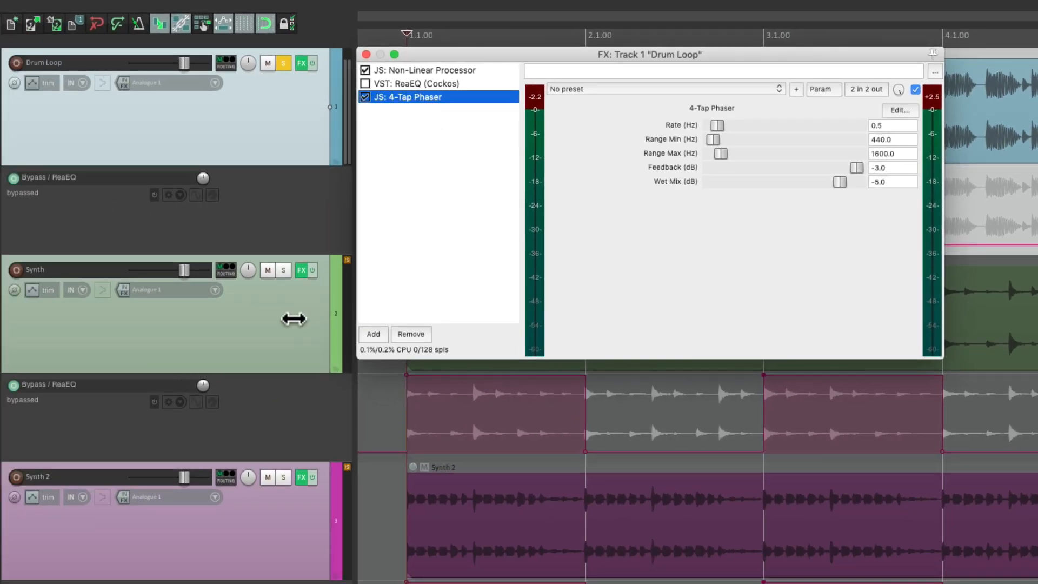
pyautogui.click(301, 270)
pyautogui.moveTo(278, 508); pyautogui.dragTo(278, 509)
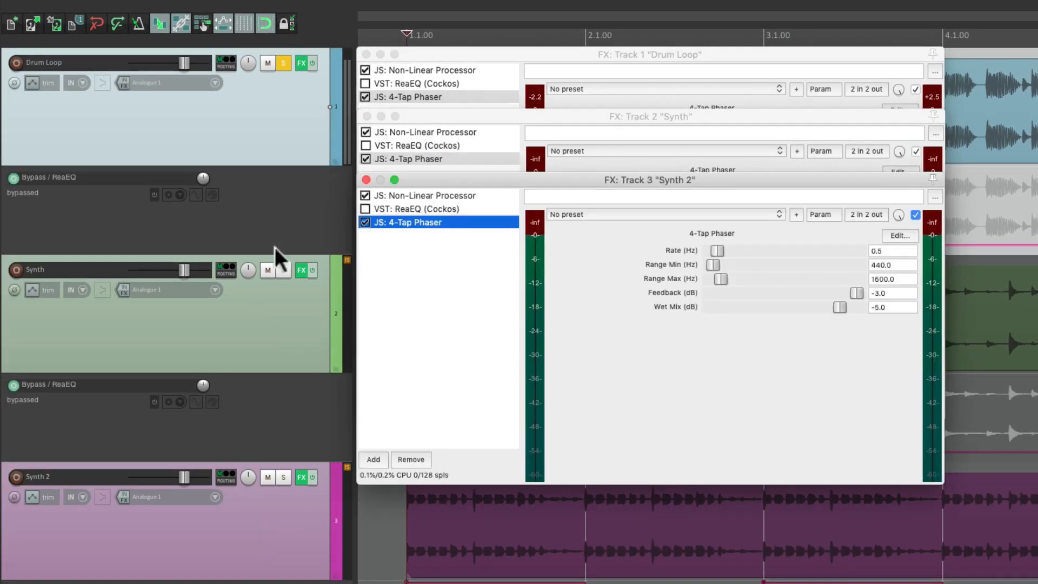
pyautogui.click(283, 62)
pyautogui.press('space')
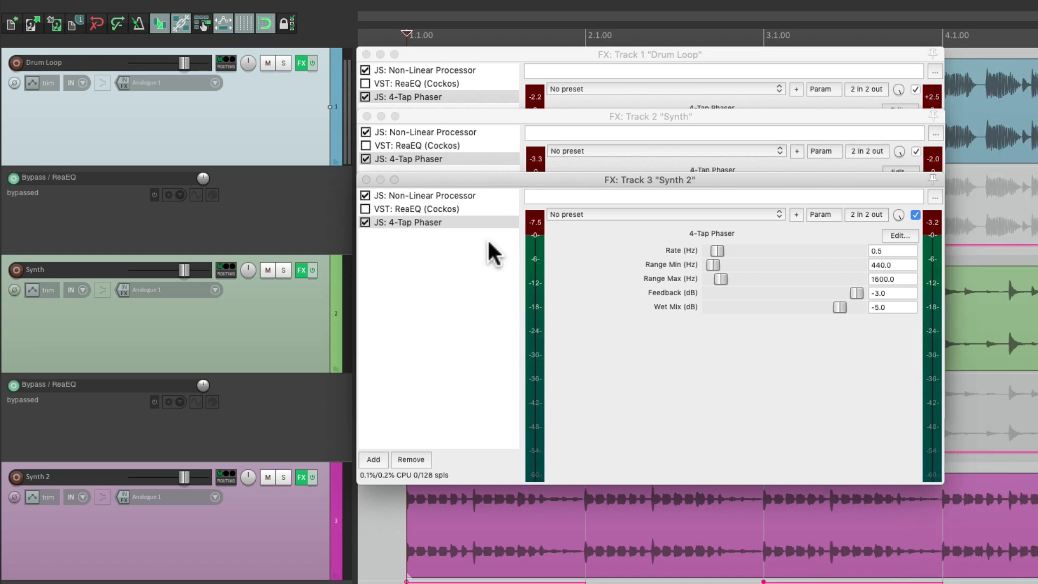
# Toggle the bypass of all 4-Tap Phaser instances from the Project Bay during playback, leaving them active
pyautogui.hotkey('alt', 'b')
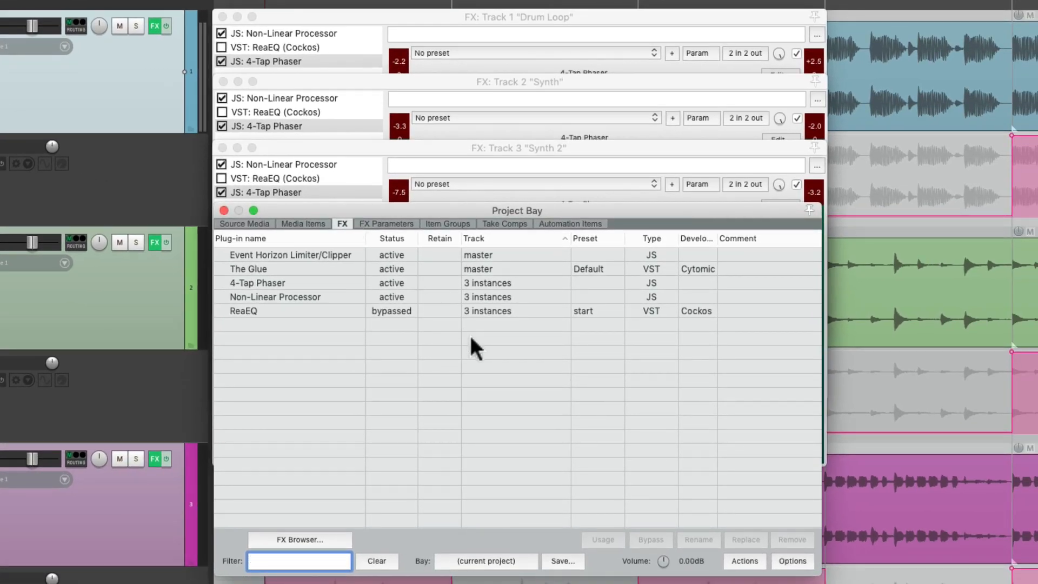
pyautogui.click(385, 281)
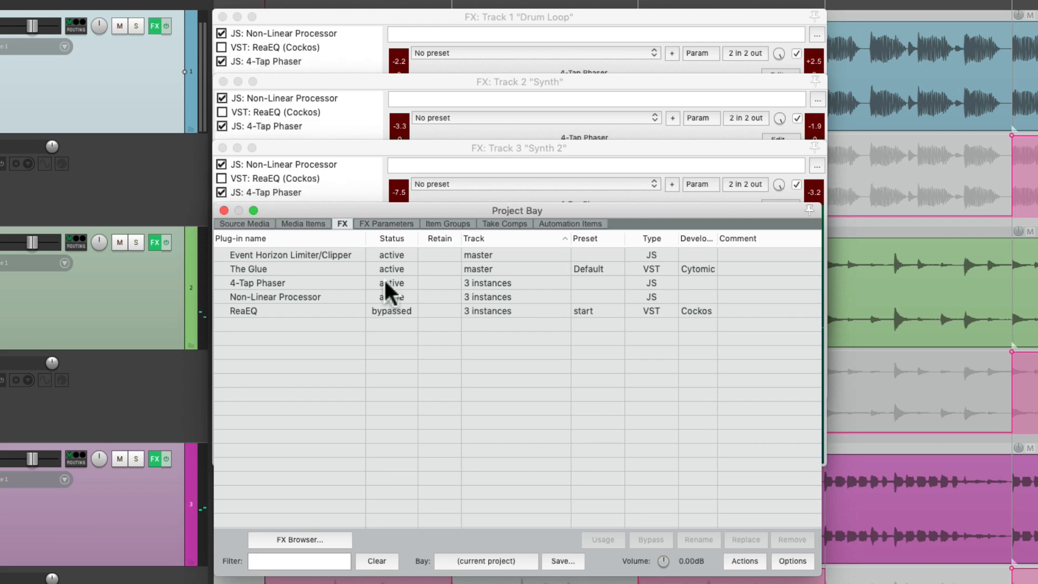
pyautogui.rightClick(385, 282)
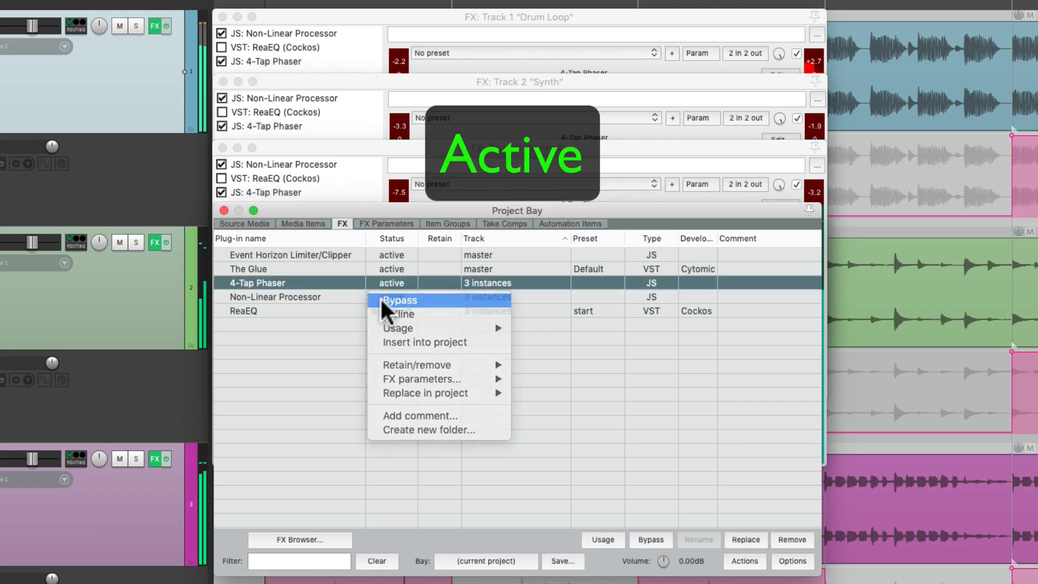
pyautogui.click(381, 296)
pyautogui.rightClick(379, 277)
pyautogui.click(381, 296)
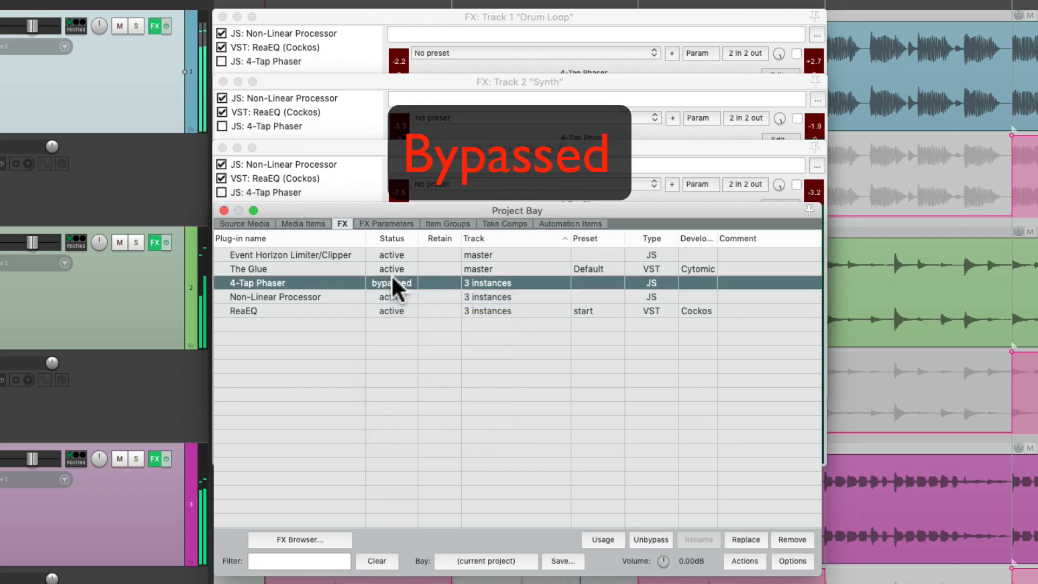
pyautogui.rightClick(388, 279)
pyautogui.click(387, 297)
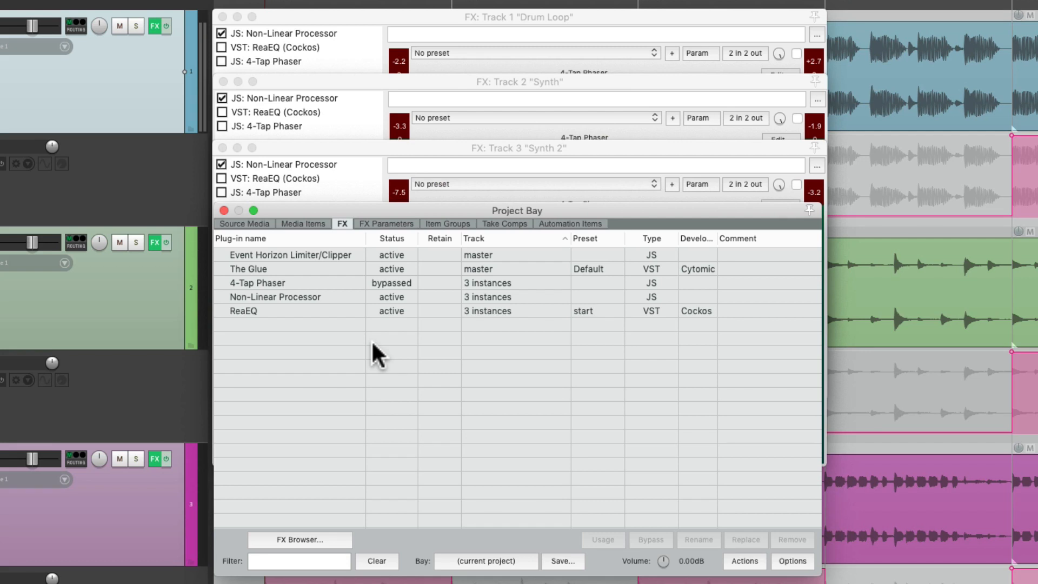
pyautogui.rightClick(387, 280)
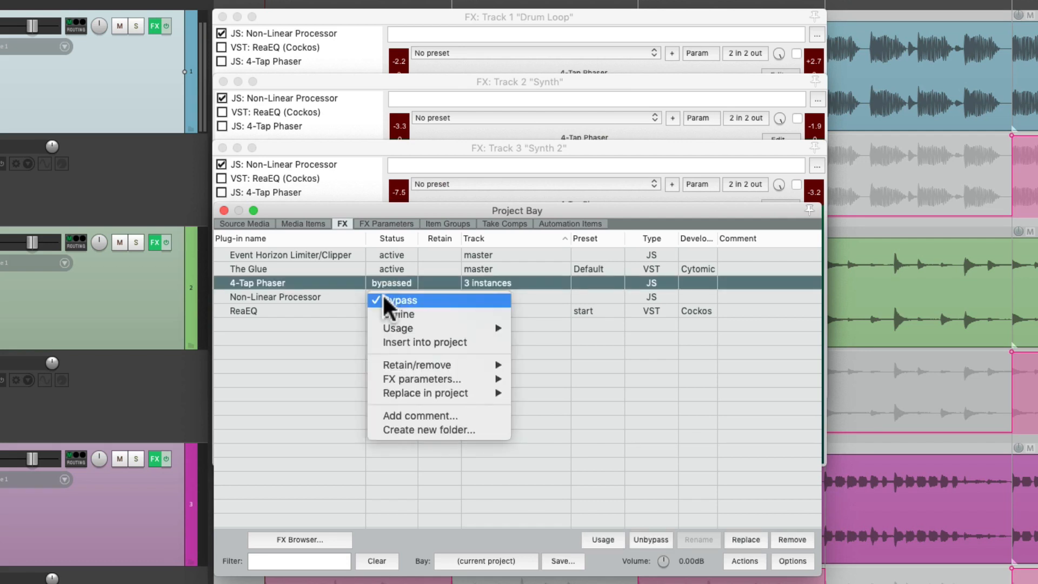
pyautogui.click(382, 293)
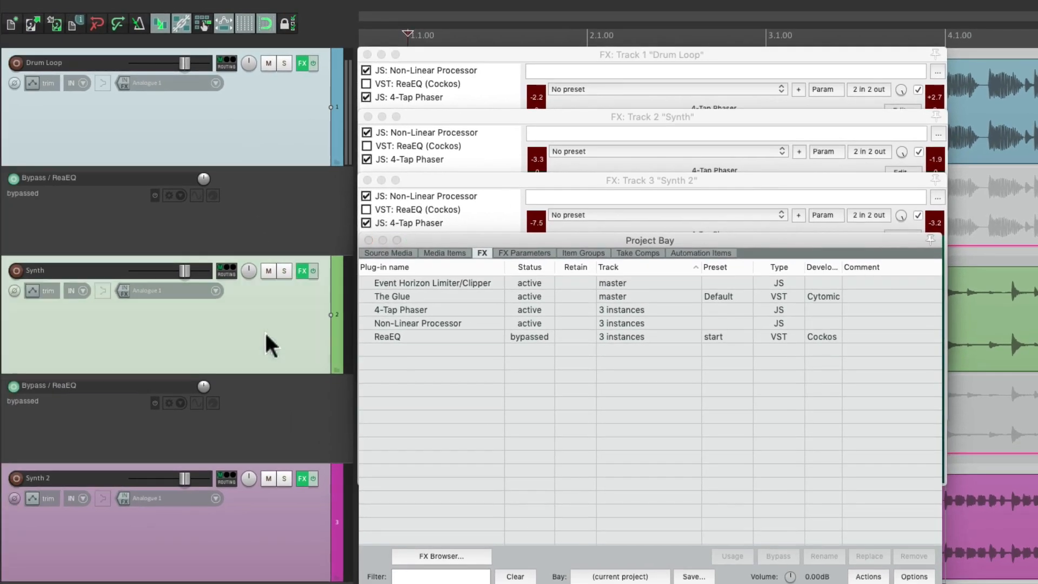
# Select the Drum Loop, Synth and Synth 2 tracks and set their automation mode to Touch
pyautogui.keyDown('shift'); pyautogui.click(273, 571); pyautogui.keyUp('shift')
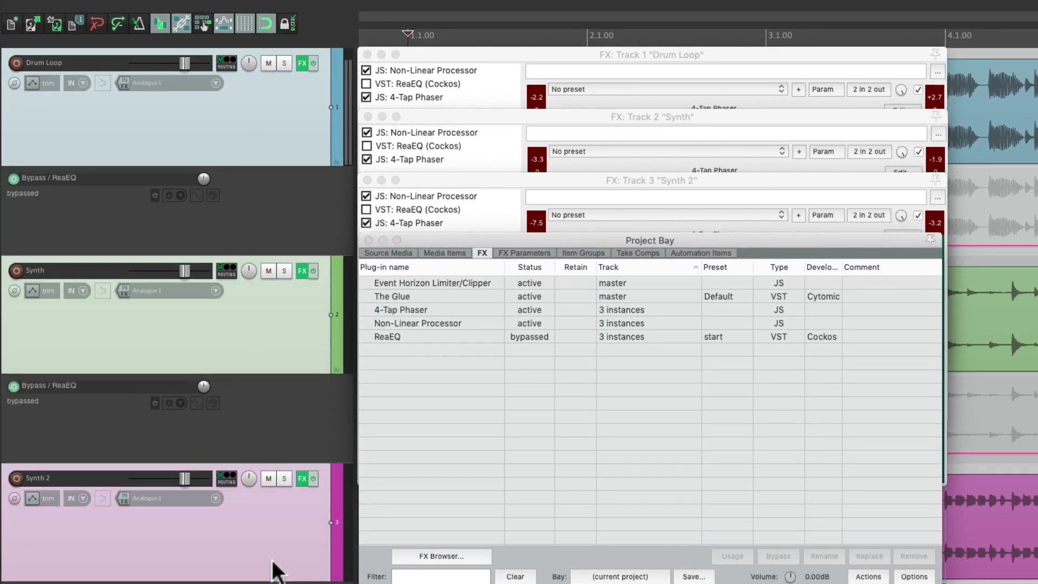
pyautogui.click(33, 83)
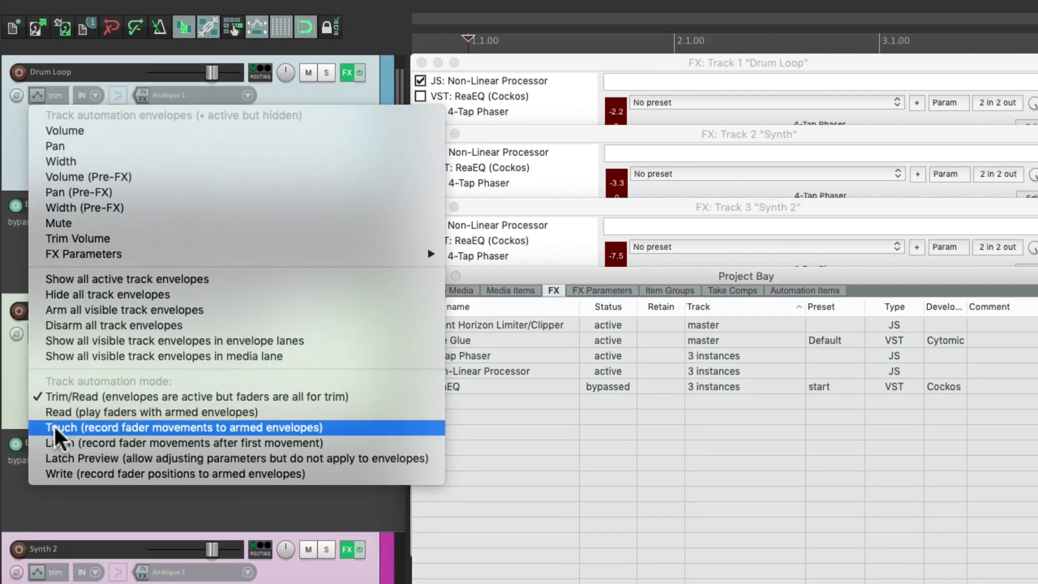
pyautogui.click(54, 426)
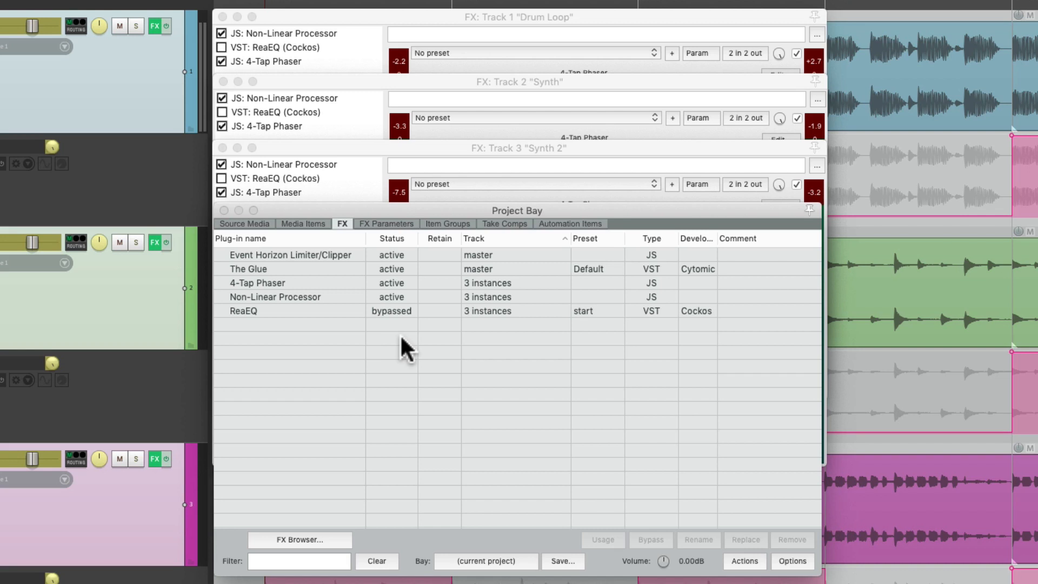
# Record 4-Tap Phaser bypass automation on all three tracks by toggling its bypass from the Project Bay during playback, and close the open windows
pyautogui.rightClick(391, 283)
pyautogui.click(390, 299)
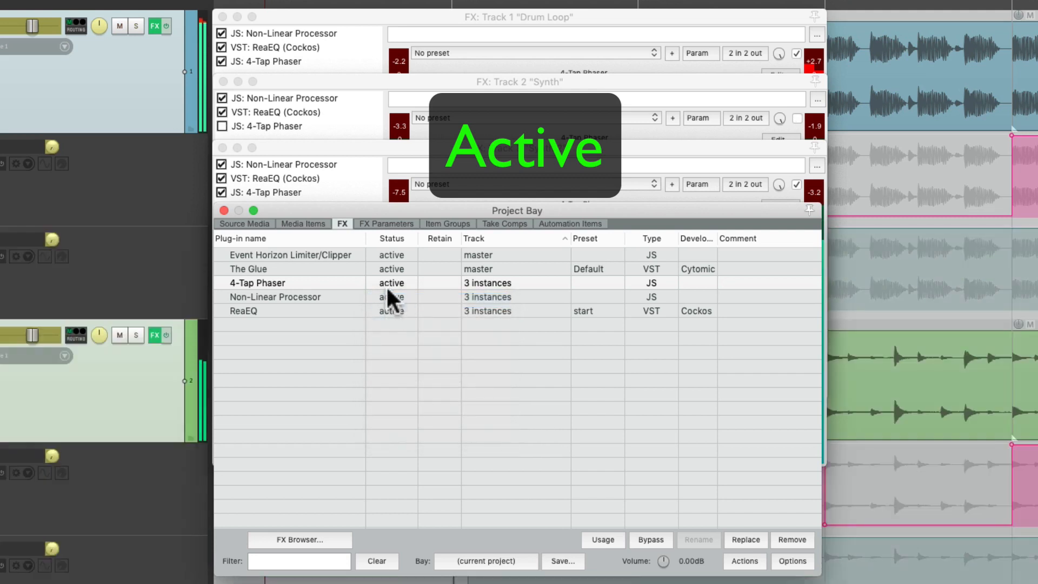
pyautogui.rightClick(386, 281)
pyautogui.click(387, 298)
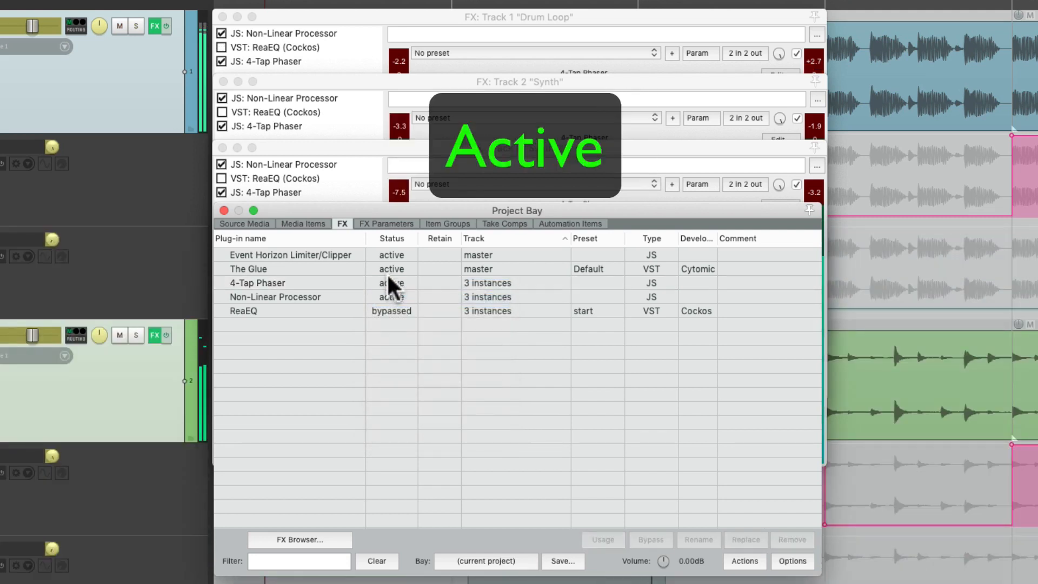
pyautogui.rightClick(387, 283)
pyautogui.click(390, 299)
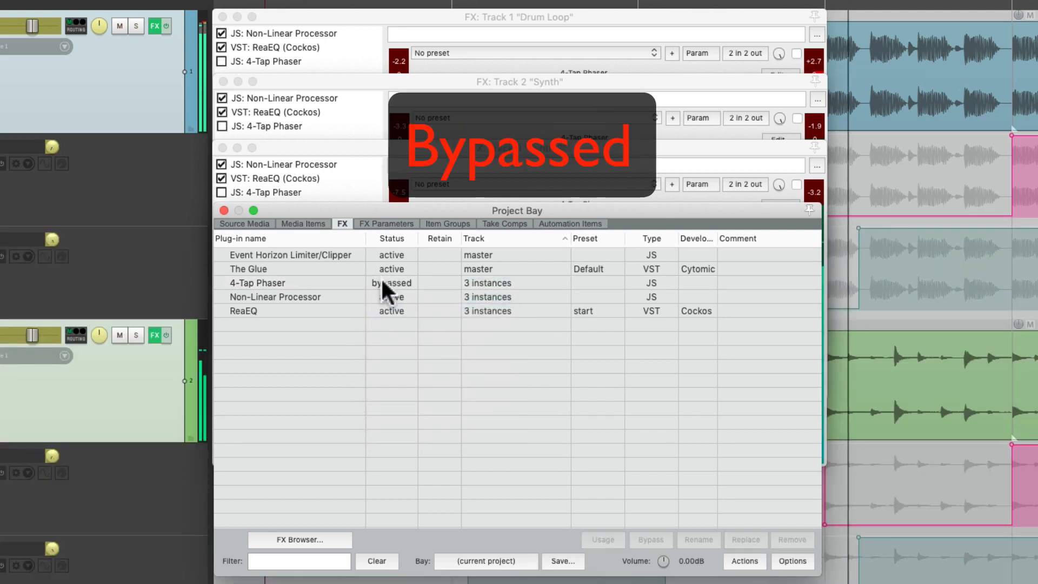
pyautogui.rightClick(387, 284)
pyautogui.press('Escape')
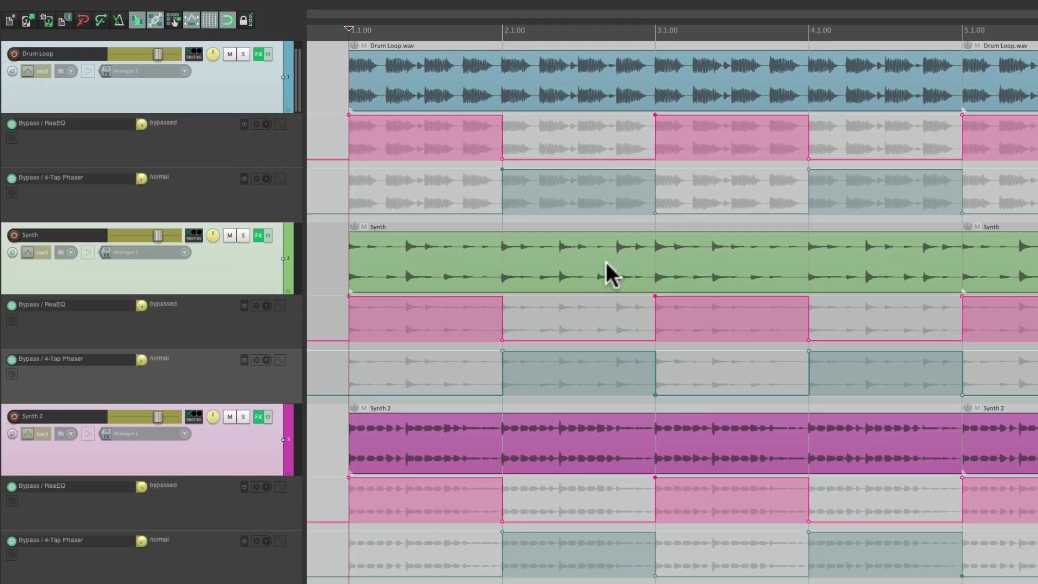
# Play back the recorded ReaEQ and 4-Tap Phaser bypass automation and watch it in the envelope lanes and the three tracks' FX chains
pyautogui.press('space')
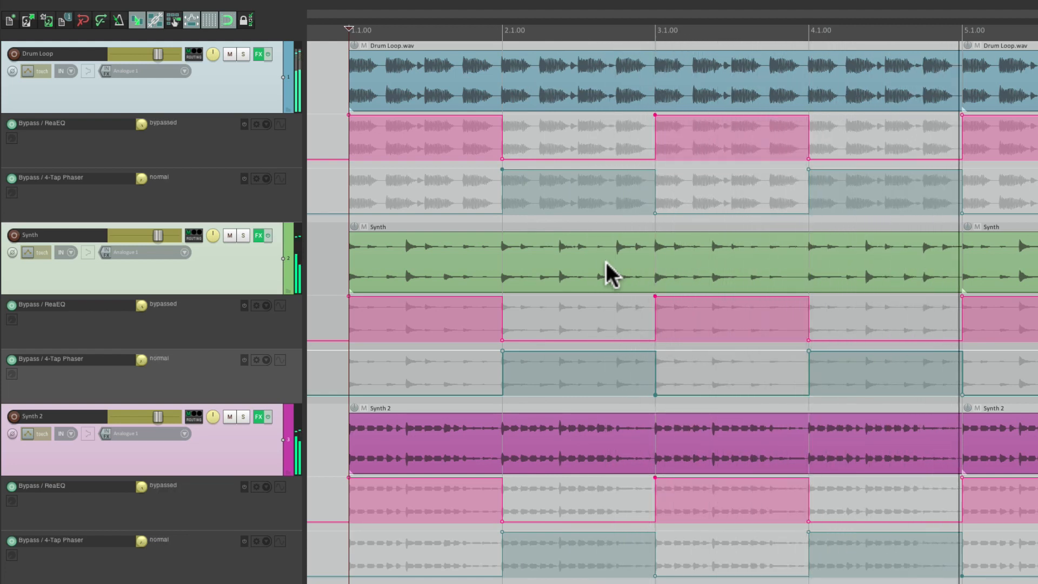
pyautogui.press('space')
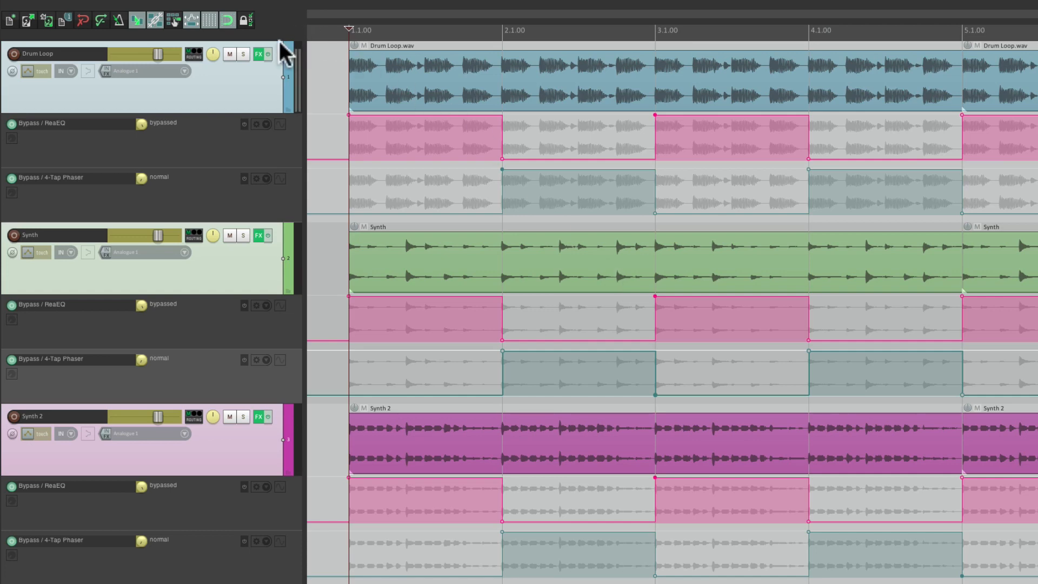
pyautogui.click(258, 54)
pyautogui.click(259, 235)
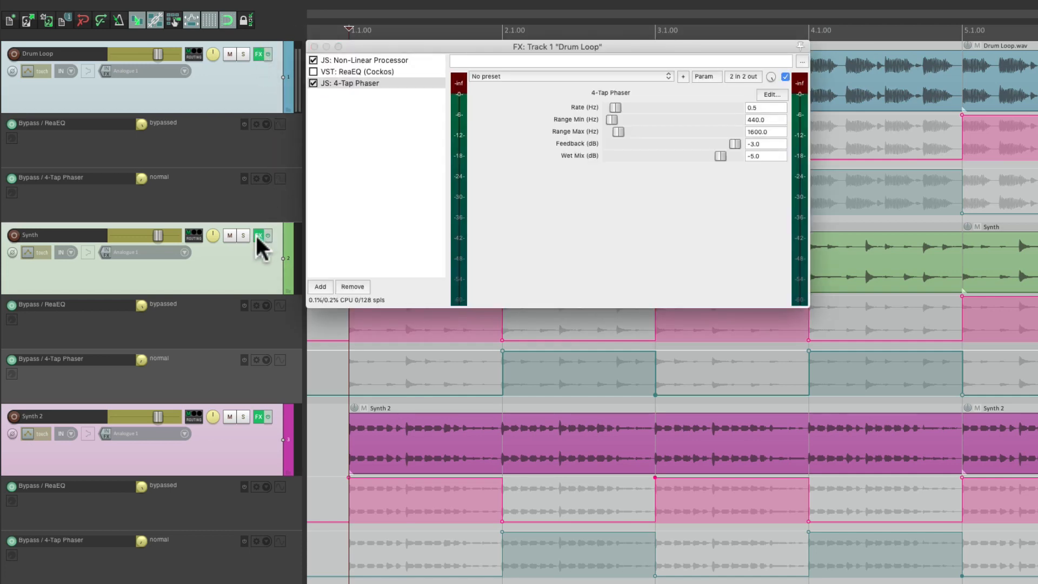
pyautogui.click(259, 417)
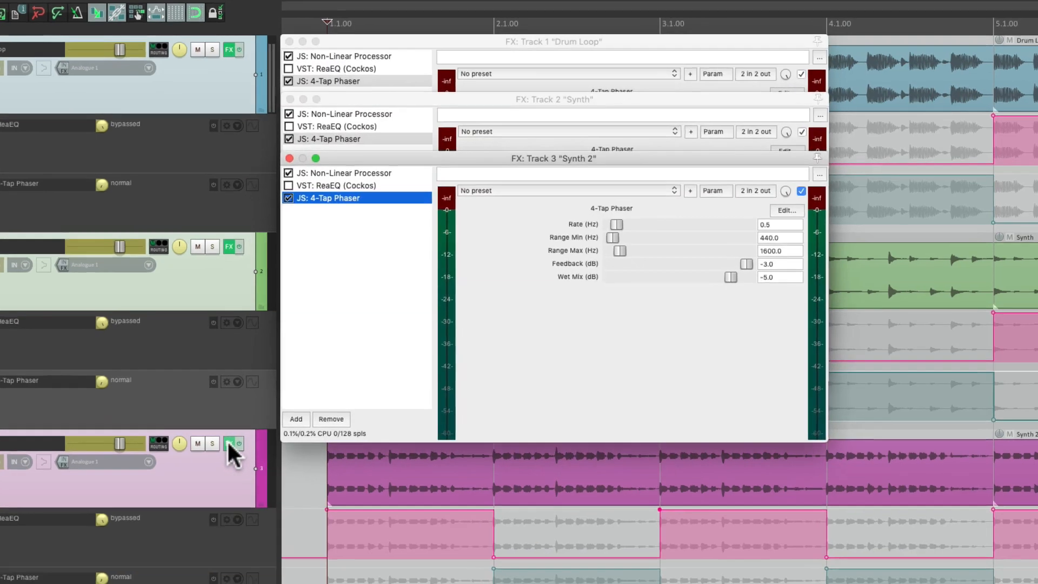
pyautogui.click(400, 213)
pyautogui.press('space')
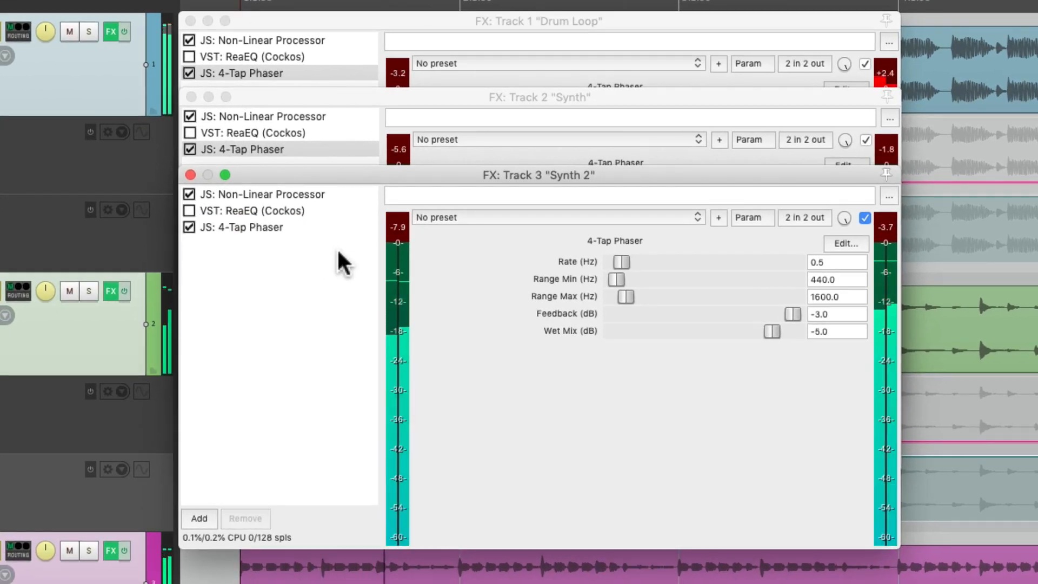
pyautogui.press('b')
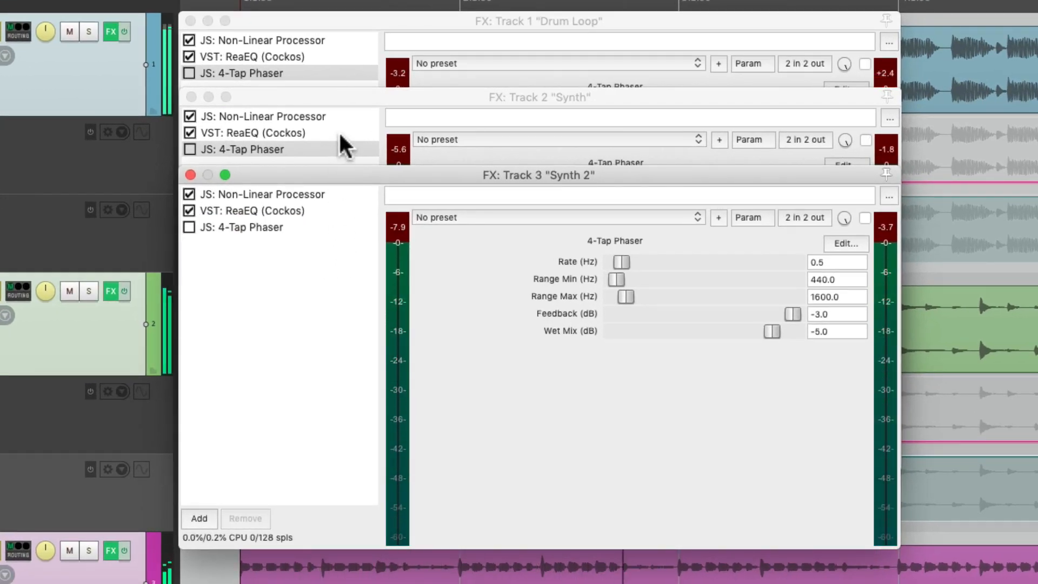
pyautogui.press('b')
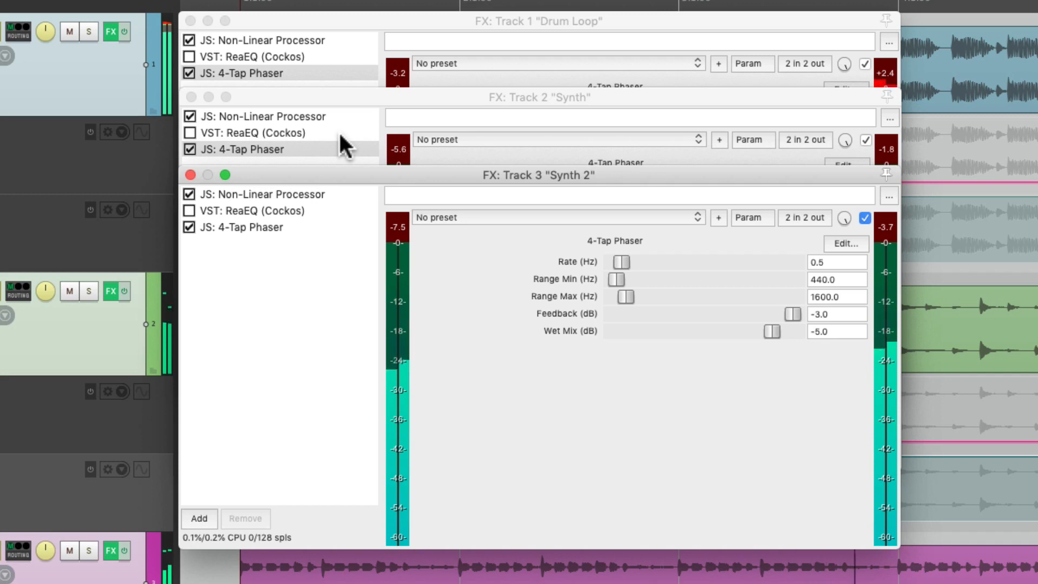
pyautogui.press('b')
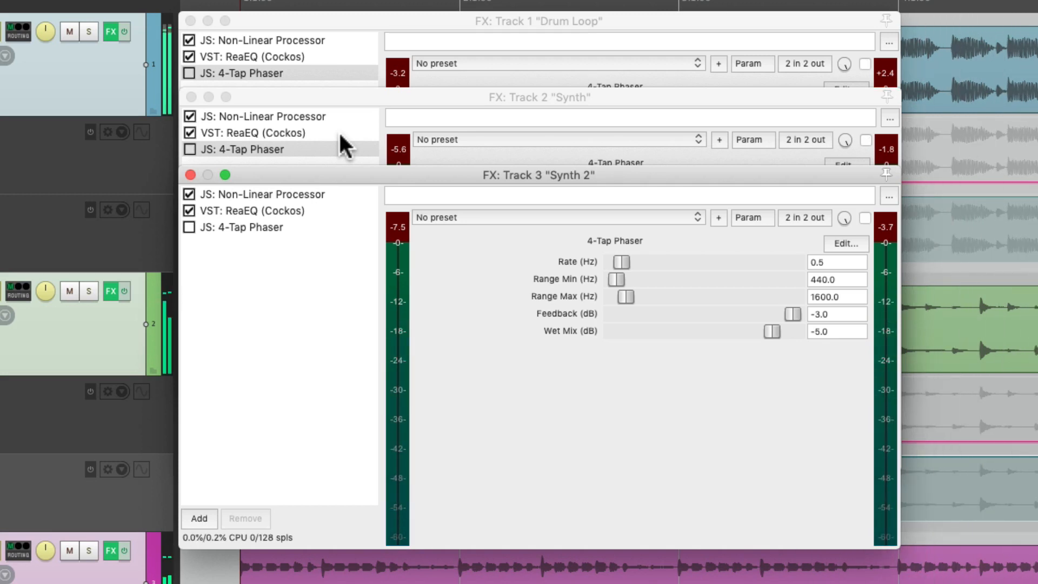
pyautogui.press('b')
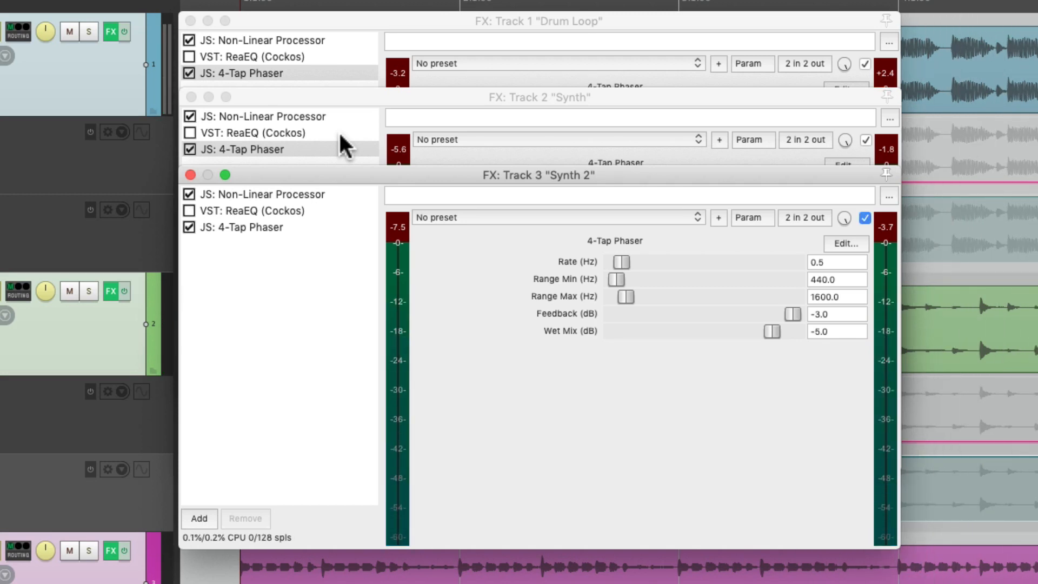
# Open the Mixer, watch the alternating ReaEQ and 4-Tap Phaser bypass on the three channels during playback, and stop
pyautogui.hotkey('ctrl', 'm')
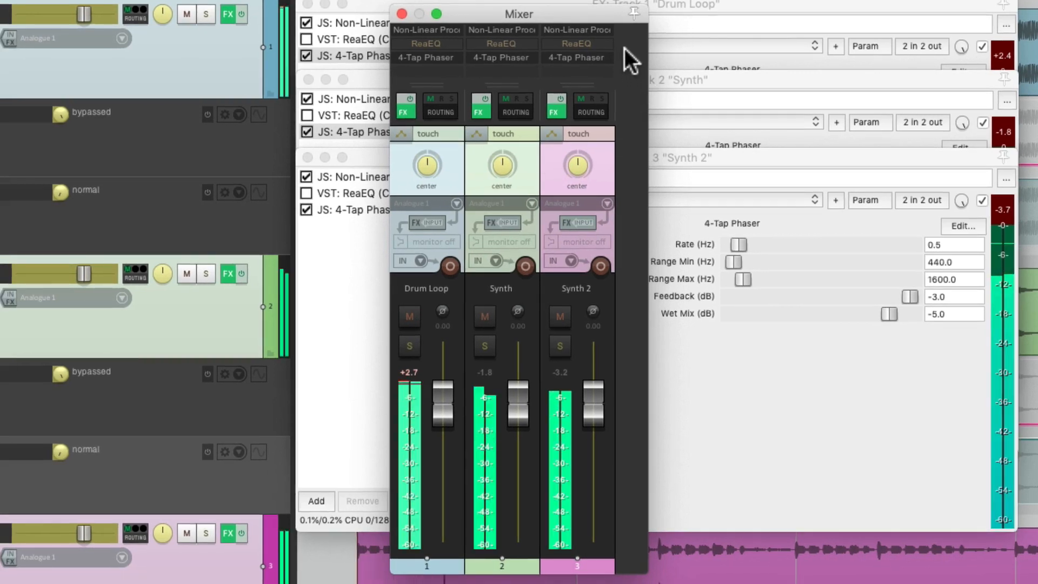
pyautogui.press('b')
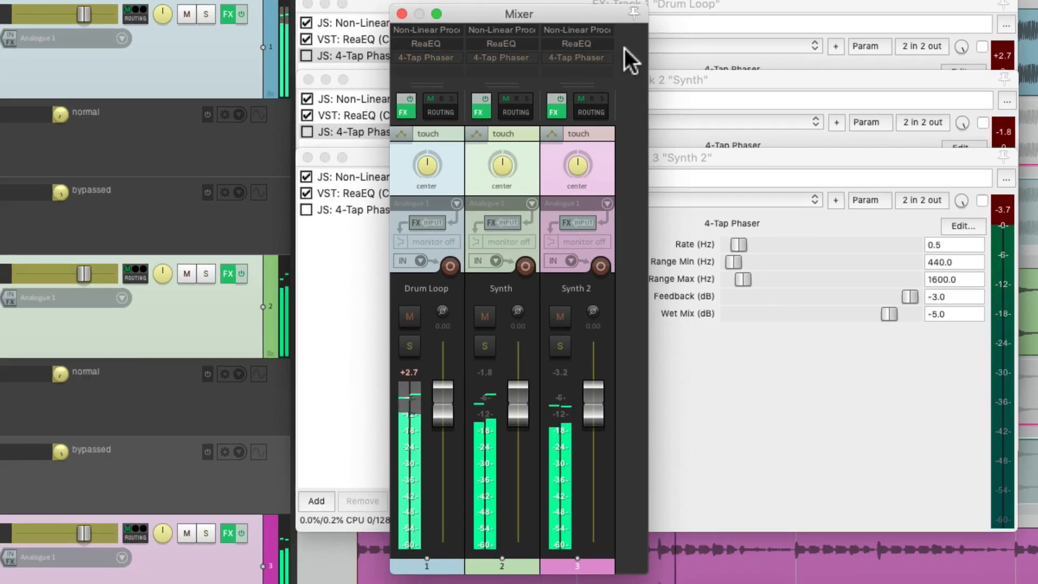
pyautogui.press('b')
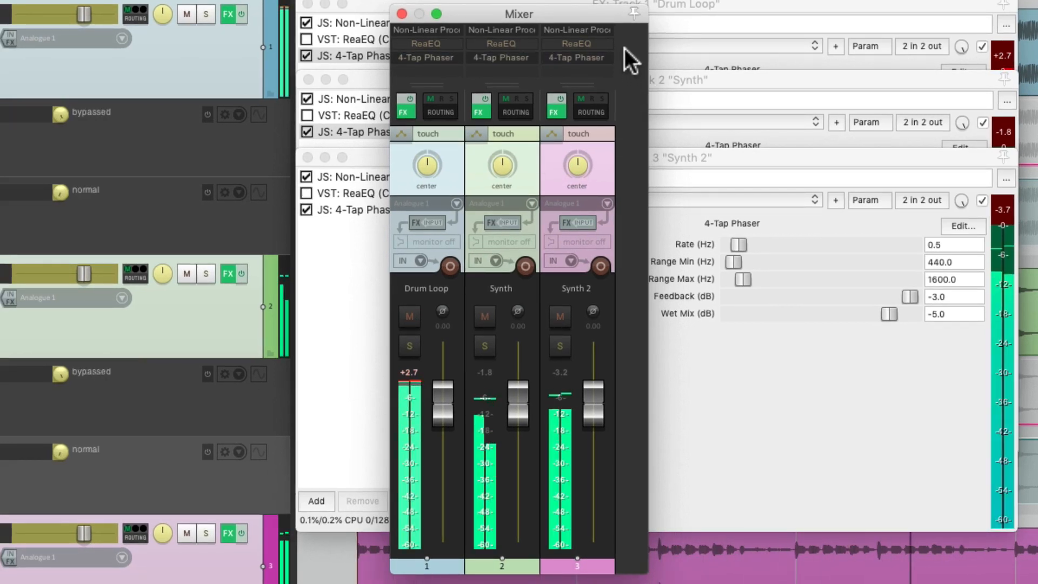
pyautogui.press('b')
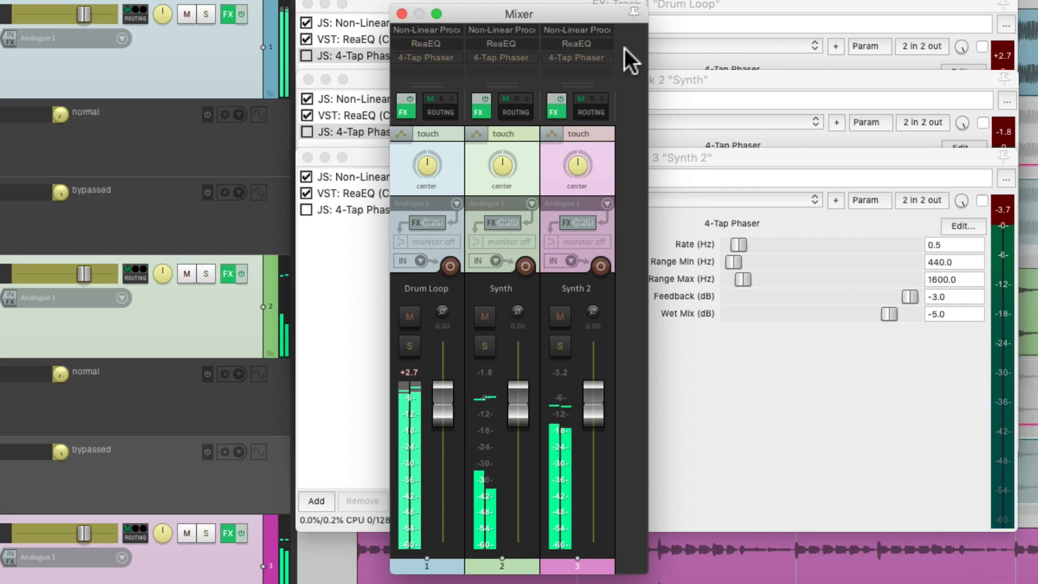
pyautogui.press('b')
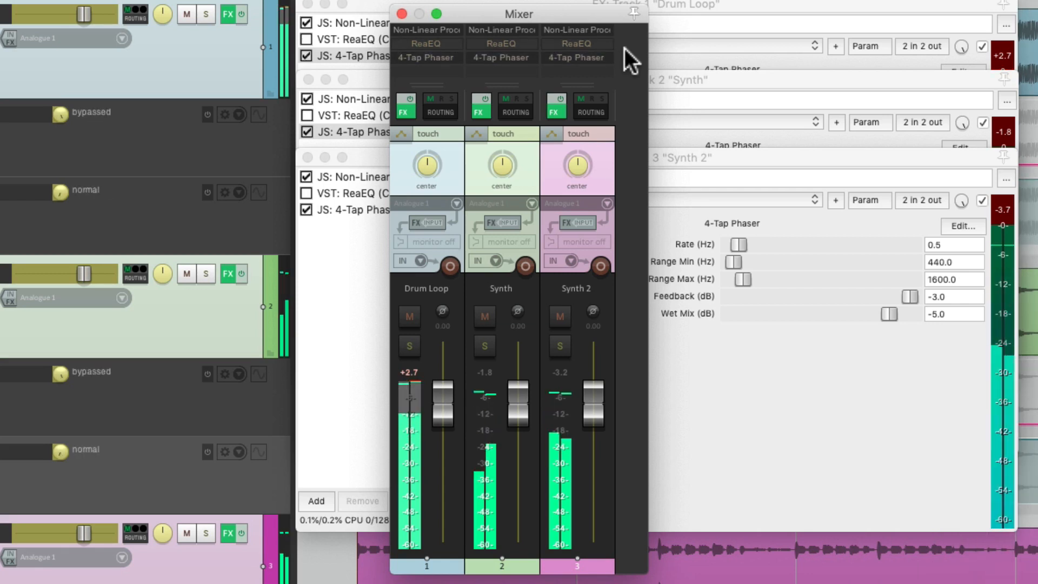
pyautogui.press('space')
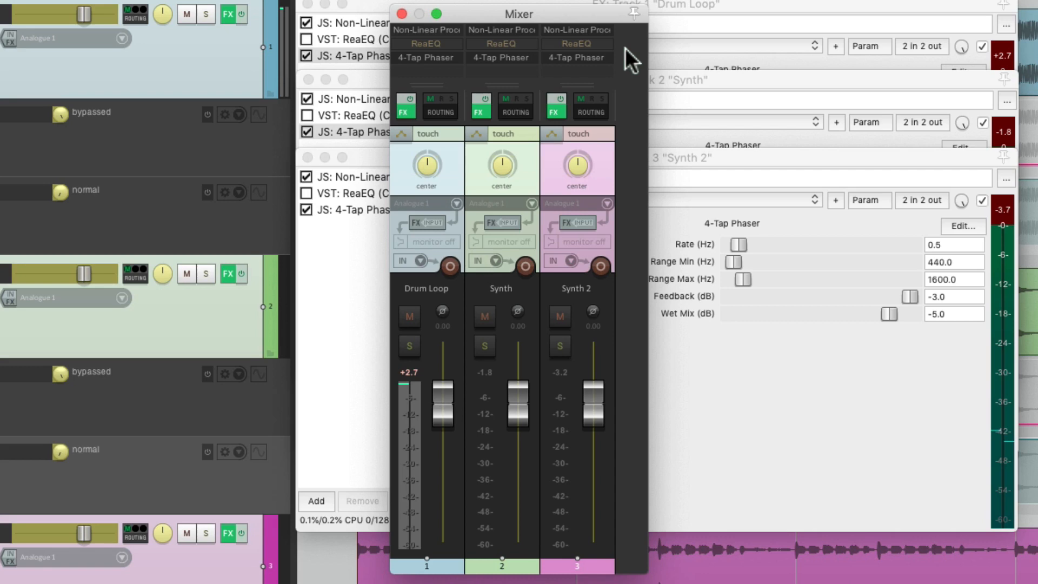